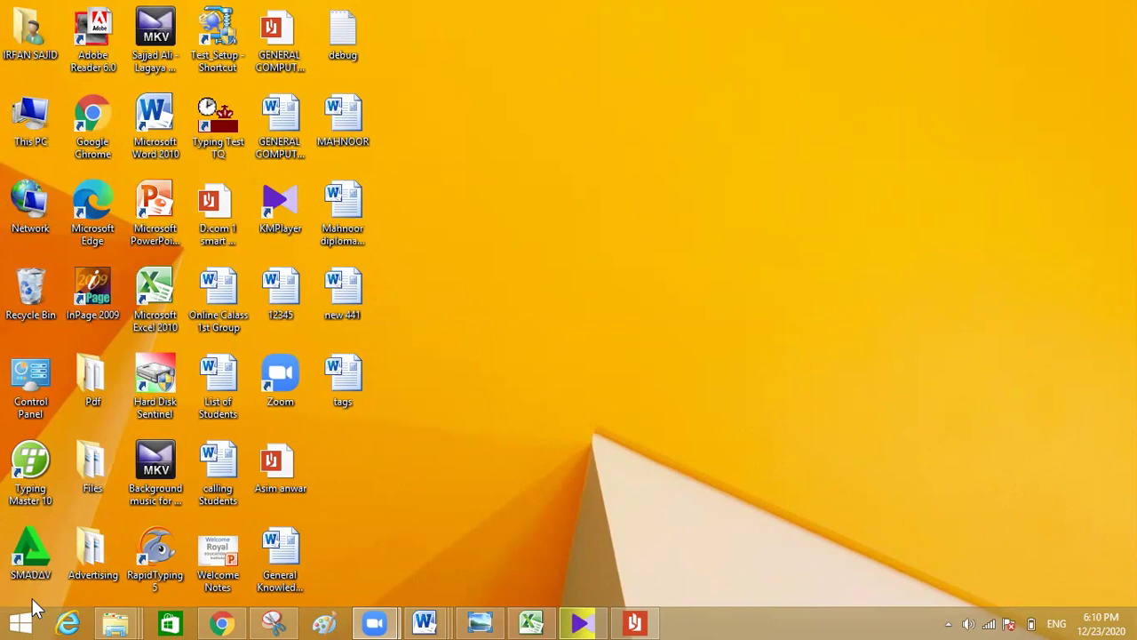
Launch InPage 2009 and create a new A4 portrait document with one page and right-to-left direction
double_click(94, 299)
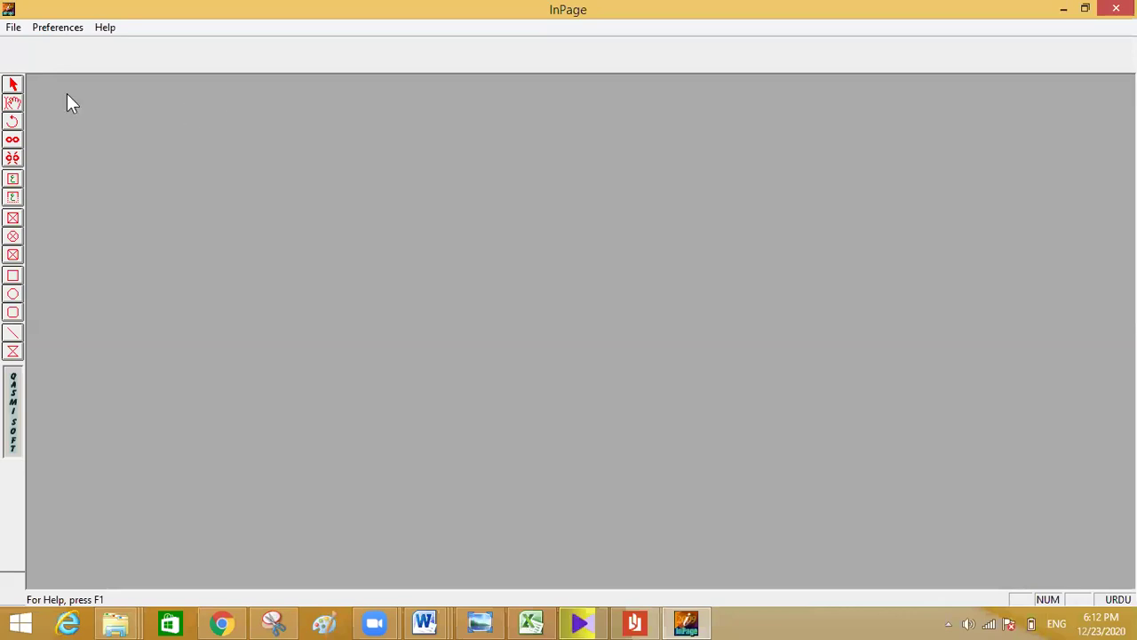
click(18, 31)
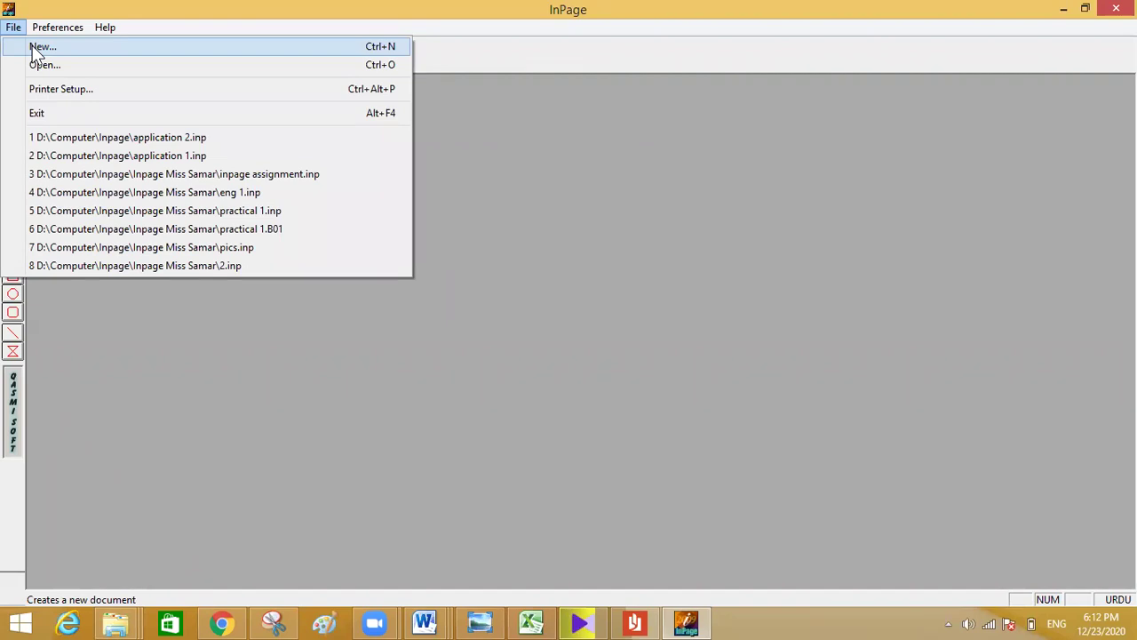
click(35, 49)
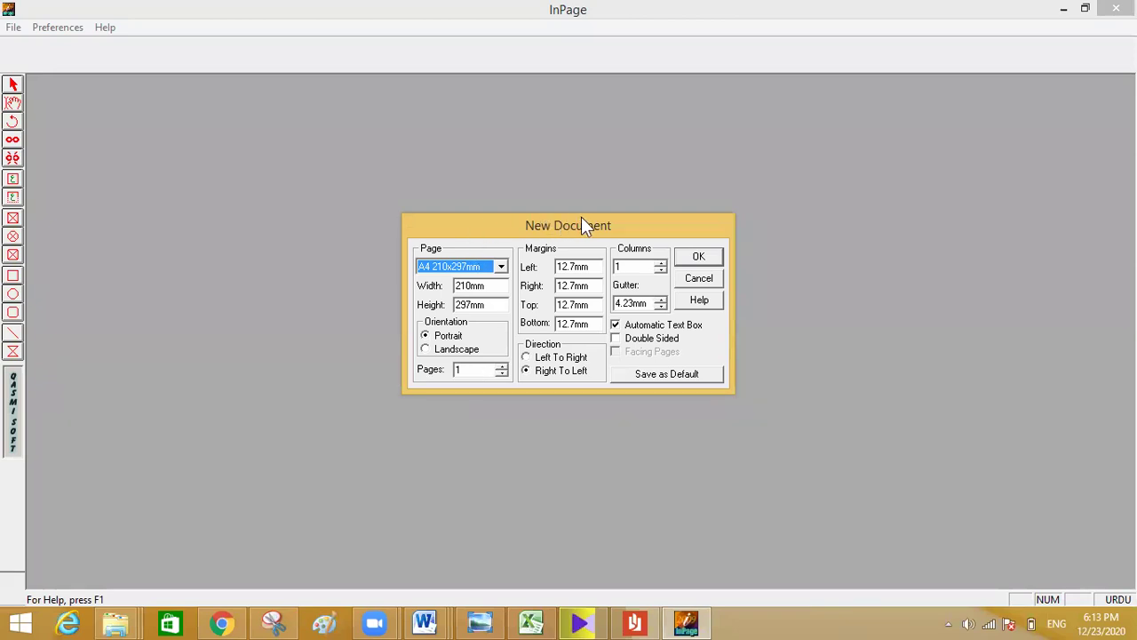
click(696, 257)
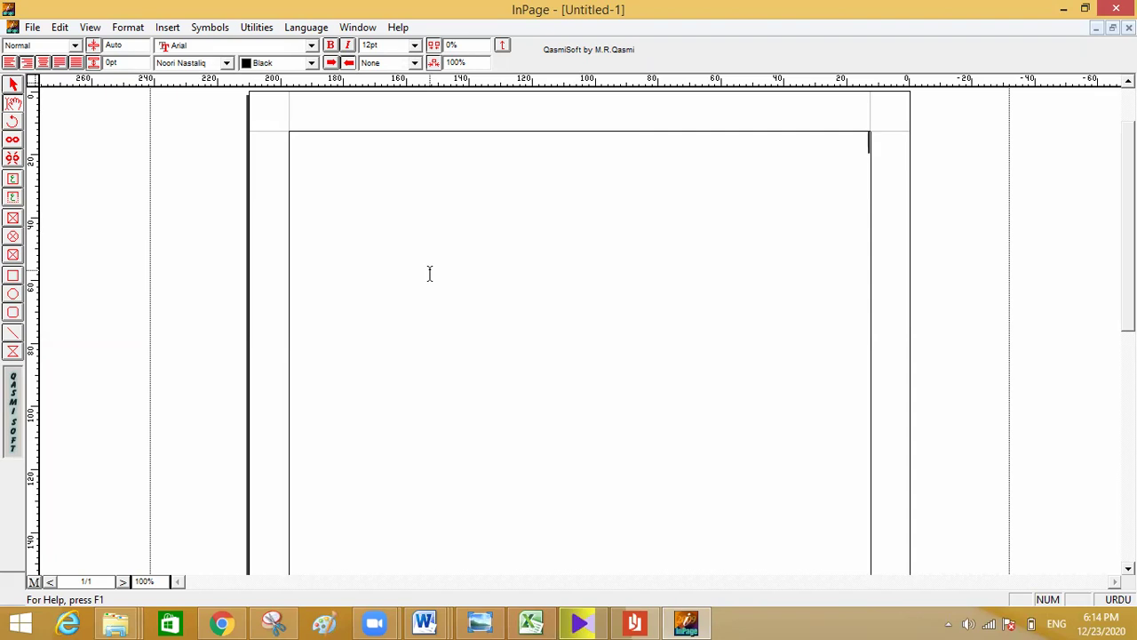
Open the keyboard preferences and examine the list of available keyboard layouts
click(60, 27)
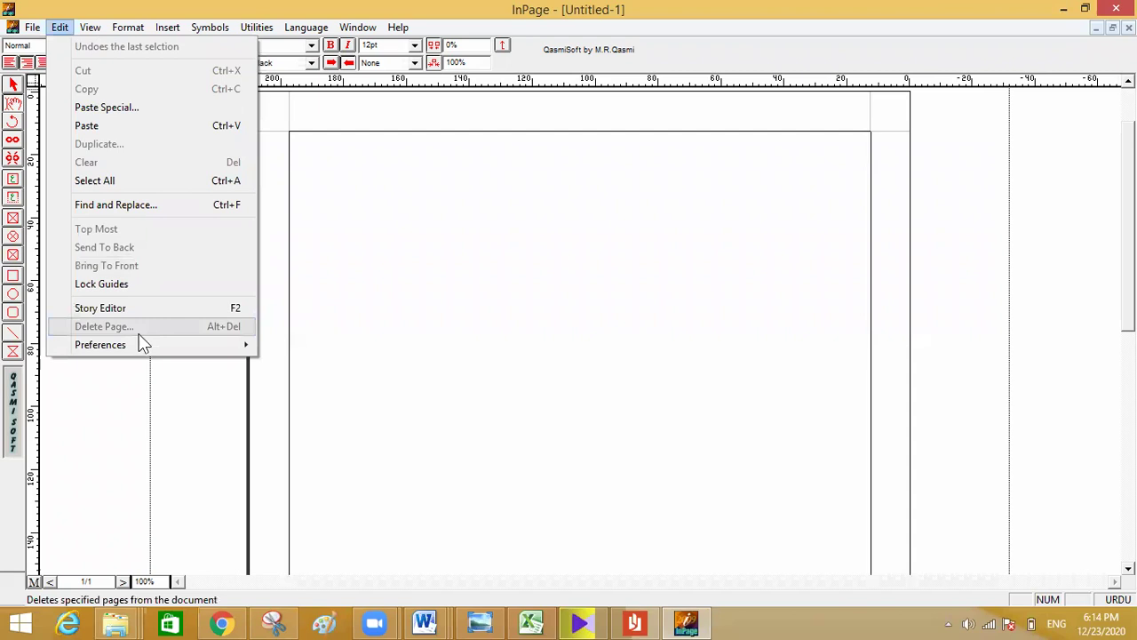
mouse_move(108, 349)
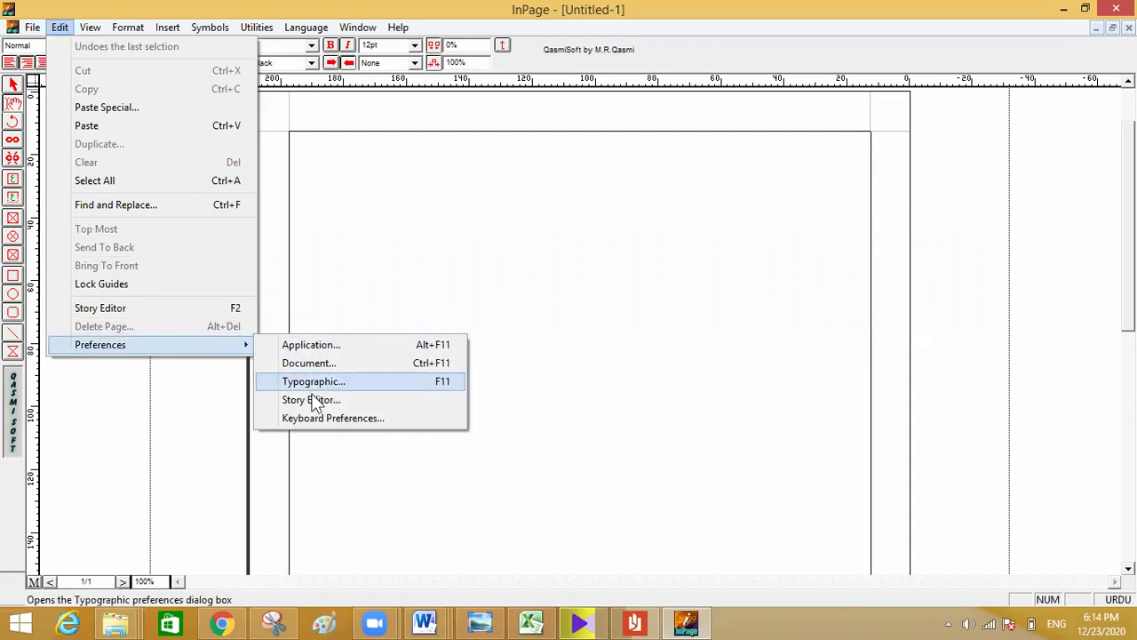
click(368, 430)
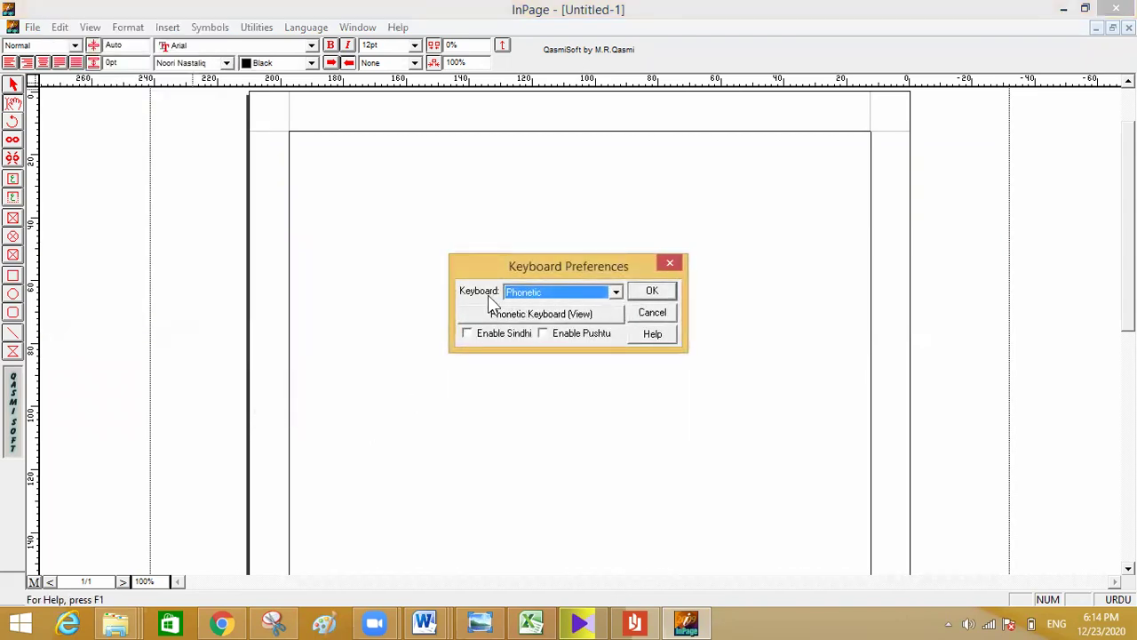
click(614, 294)
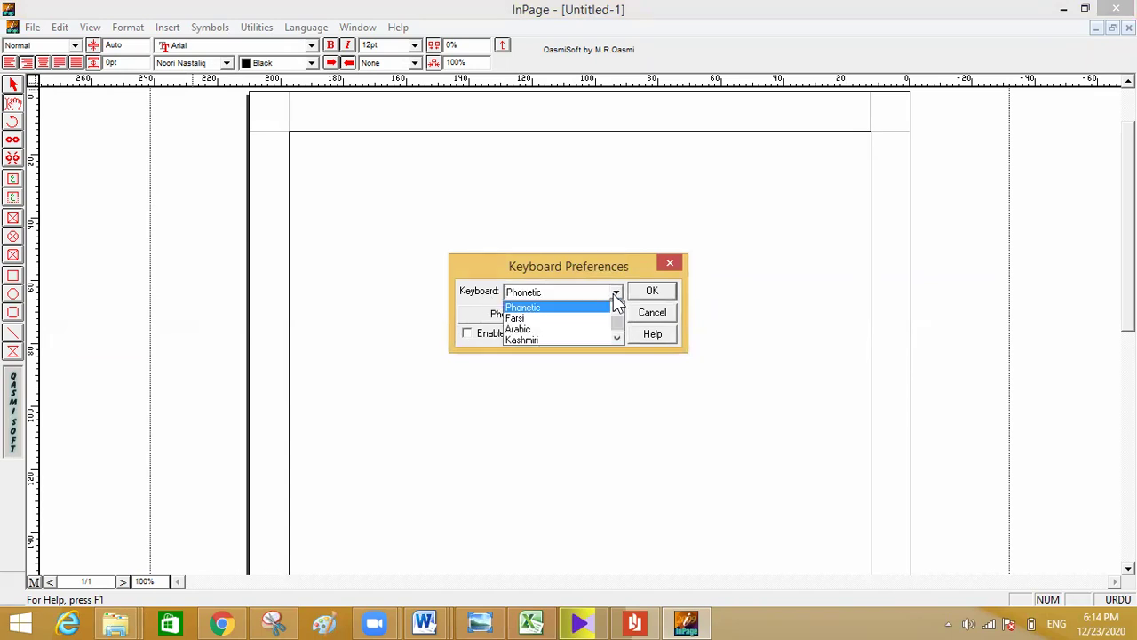
click(617, 340)
click(617, 340)
click(616, 341)
click(616, 340)
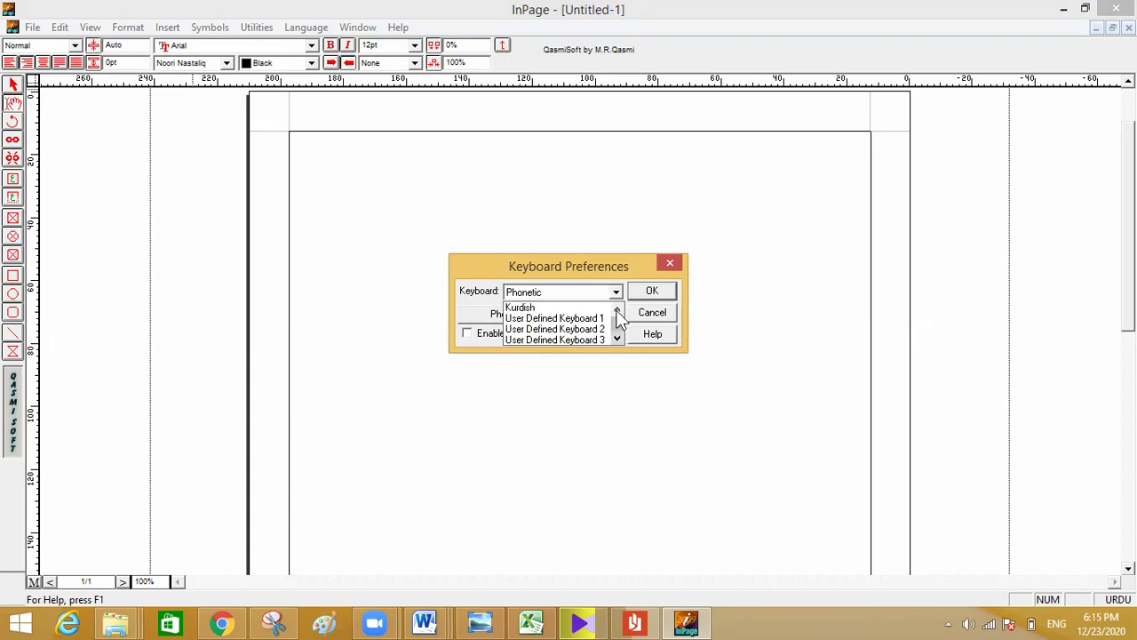
click(617, 310)
click(617, 309)
click(617, 309)
click(617, 309)
click(616, 311)
click(616, 310)
click(617, 310)
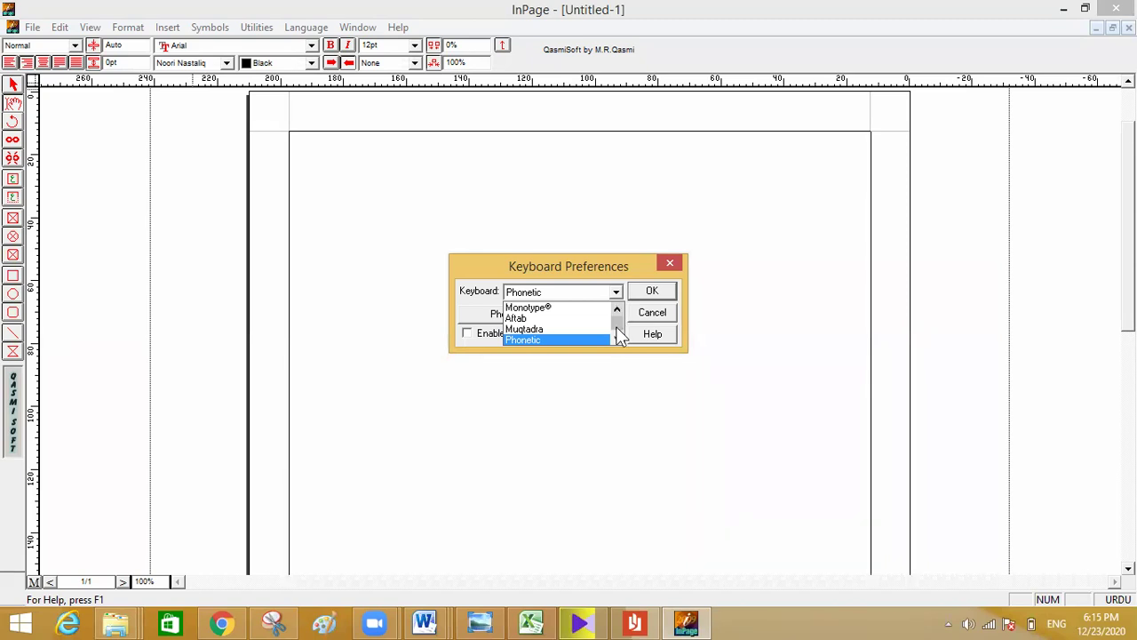
click(616, 338)
click(616, 337)
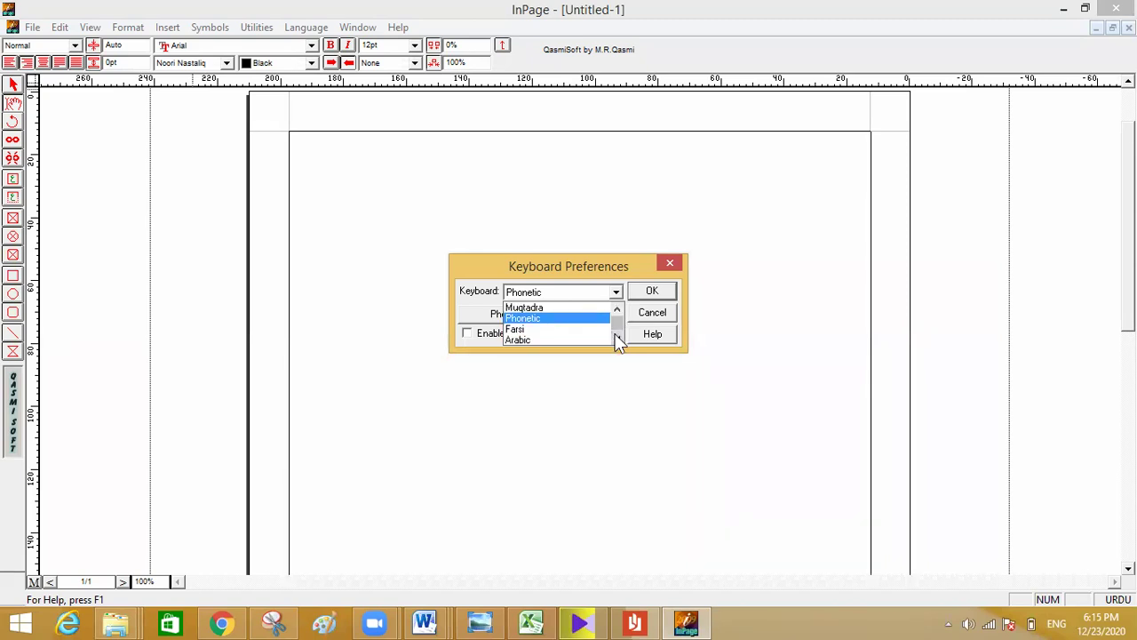
Choose the Phonetic keyboard layout, view its key map, and accept the keyboard preferences
click(541, 318)
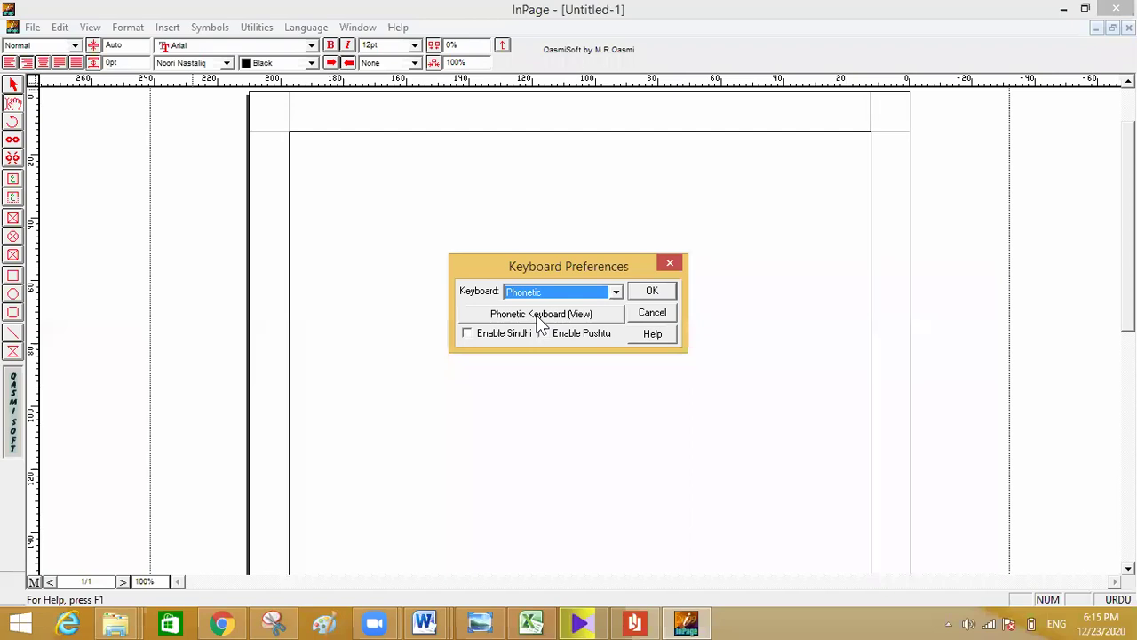
click(621, 294)
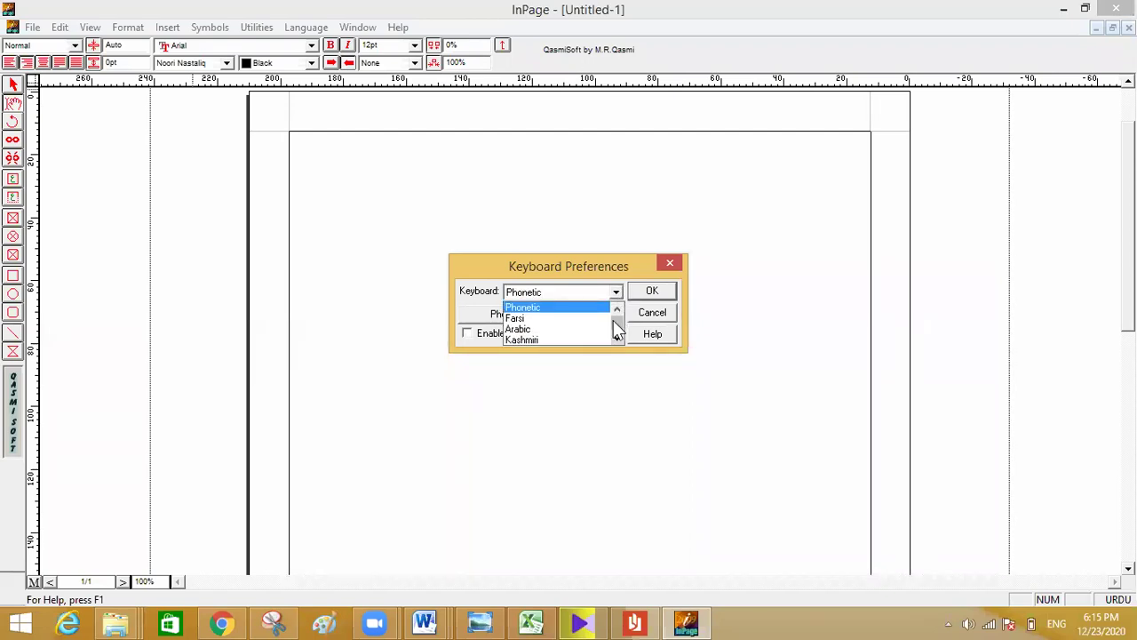
click(564, 311)
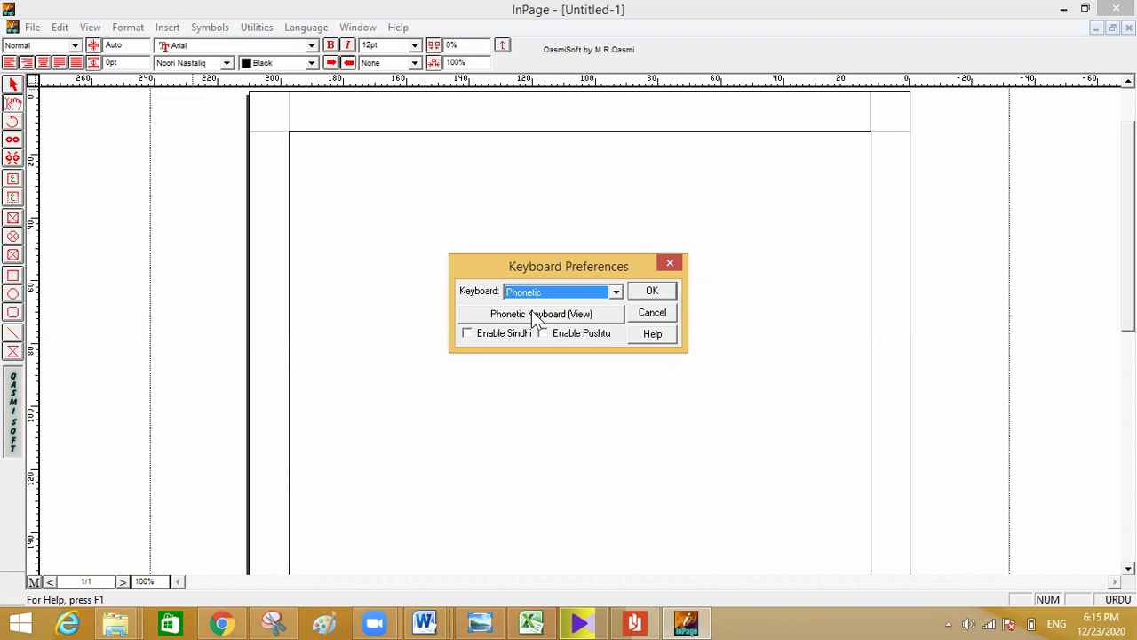
click(579, 320)
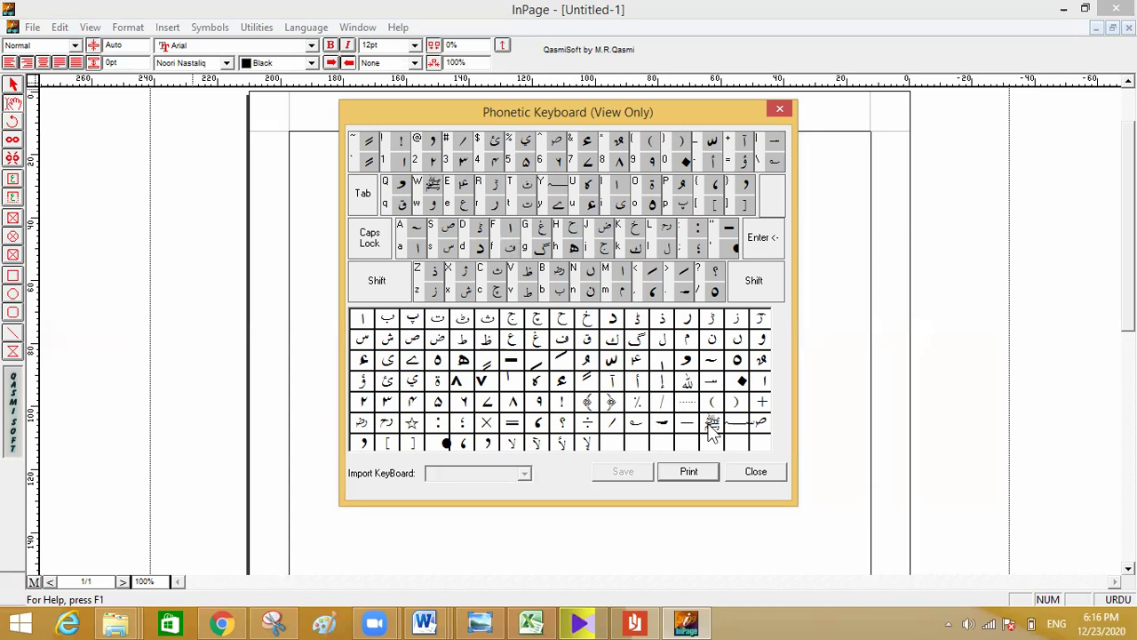
click(757, 472)
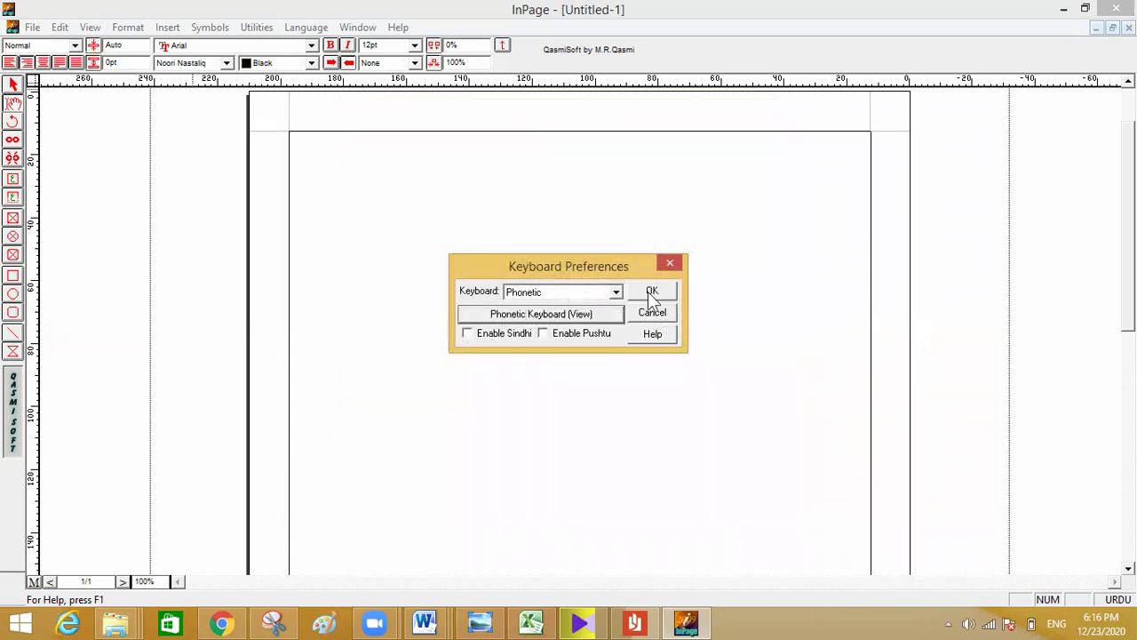
click(652, 293)
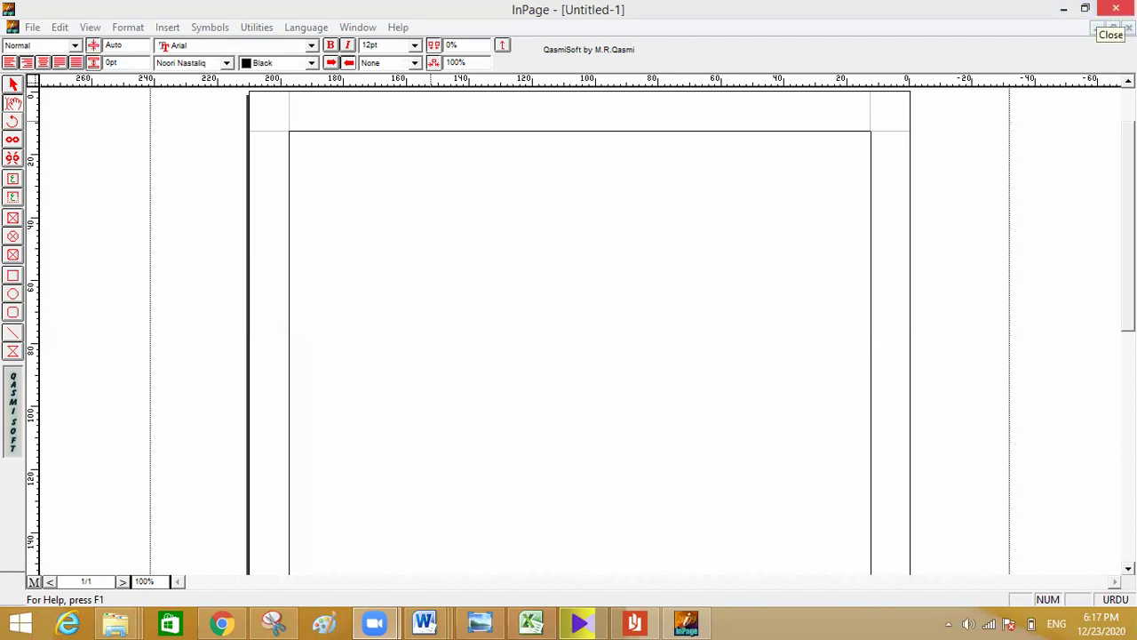
Restore the program window to a smaller size, reposition it on the desktop and maximize it again
click(1086, 11)
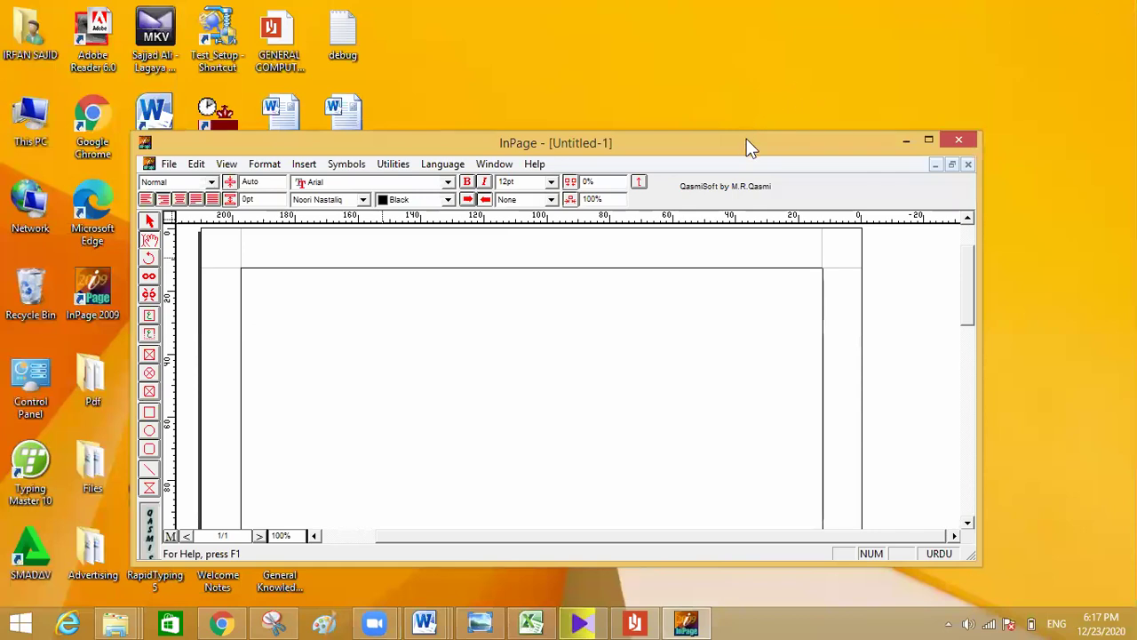
drag(718, 135, 586, 5)
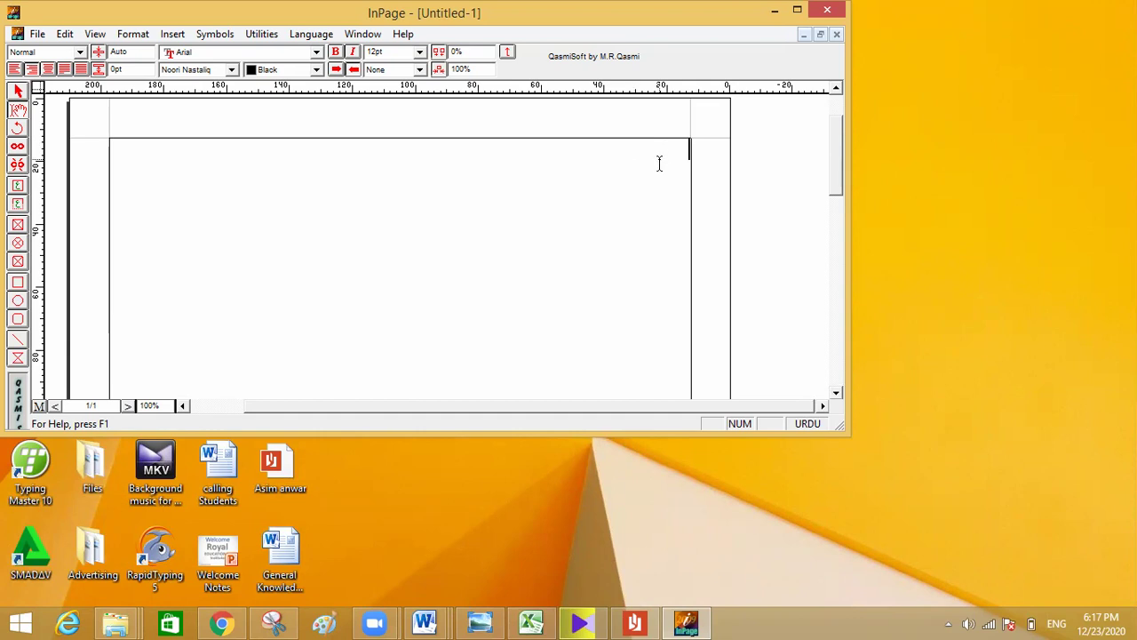
click(797, 10)
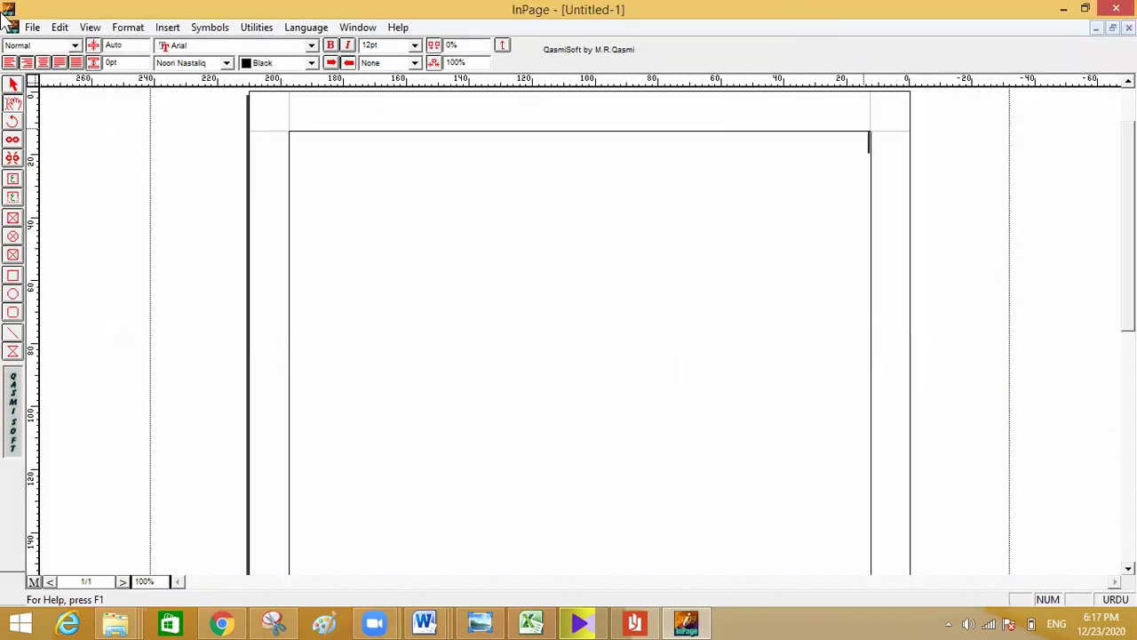
mouse_move(1, 4)
drag(1128, 226, 1127, 194)
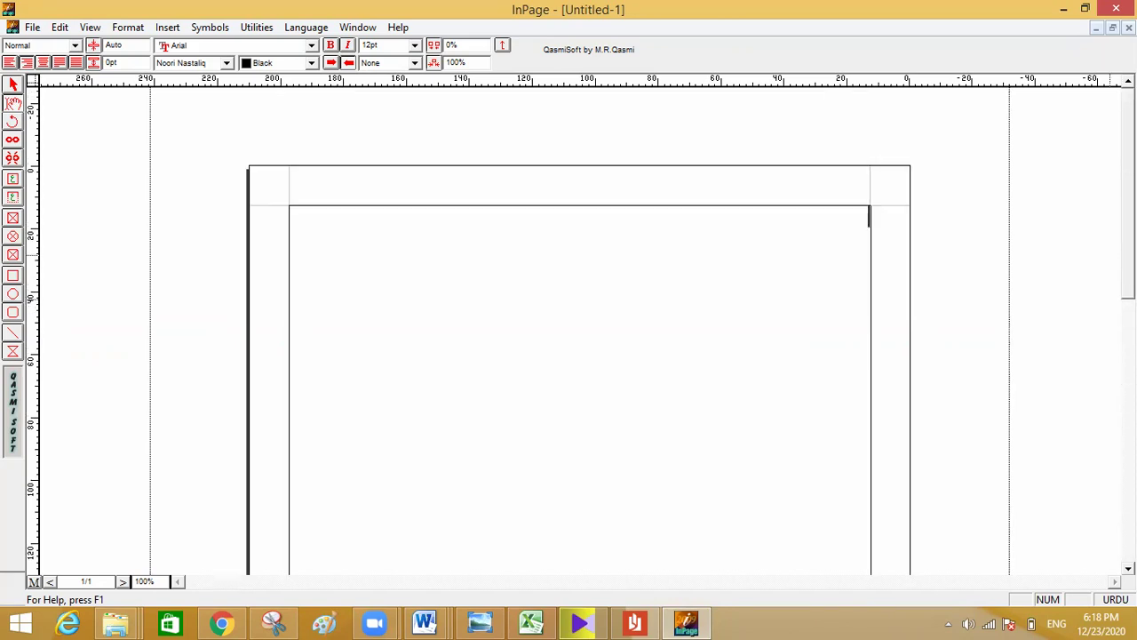
scroll(580, 331, down, 8)
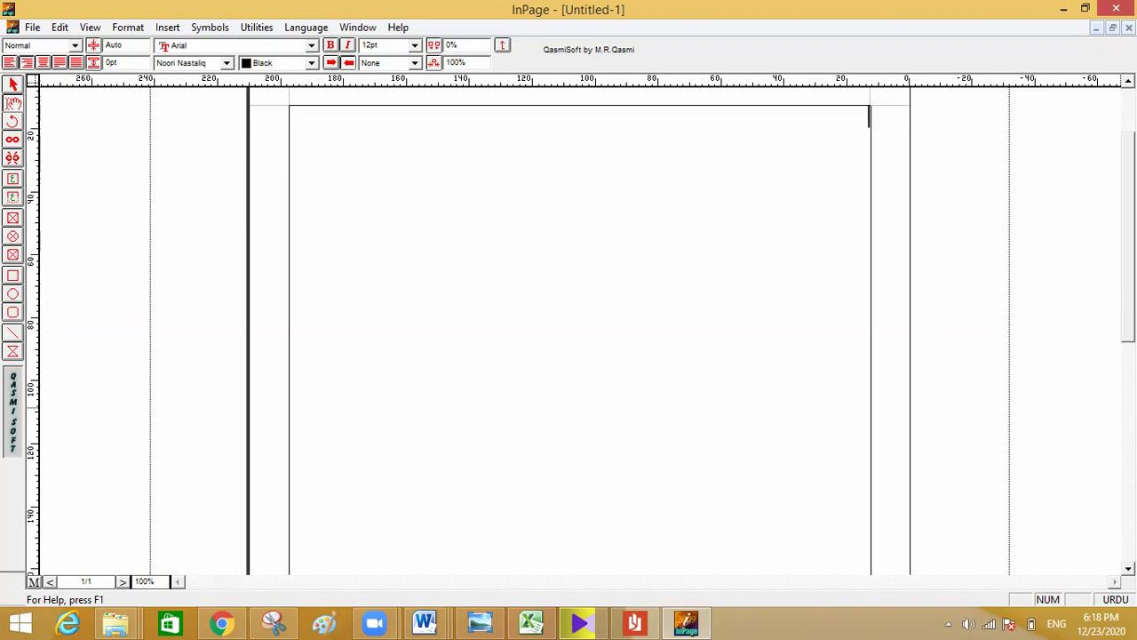
scroll(580, 331, up, 8)
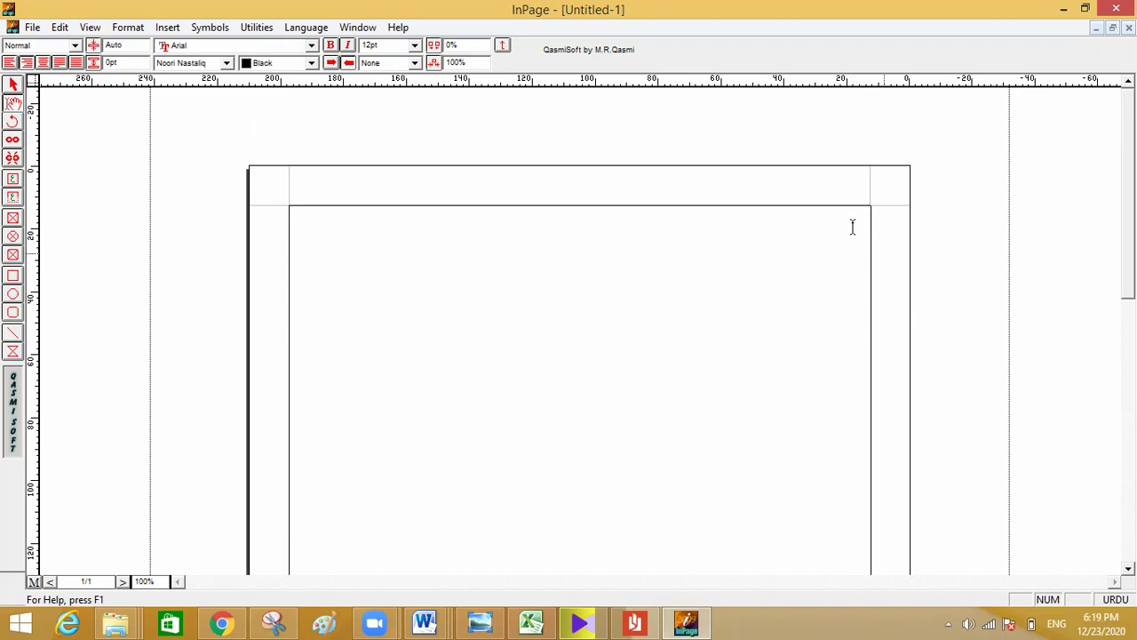
key(ctrl+space)
key(ctrl+space)
Set the page zoom to 200%
click(160, 582)
key(BackSpace)
key(BackSpace)
text(3)
text(00)
key(Return)
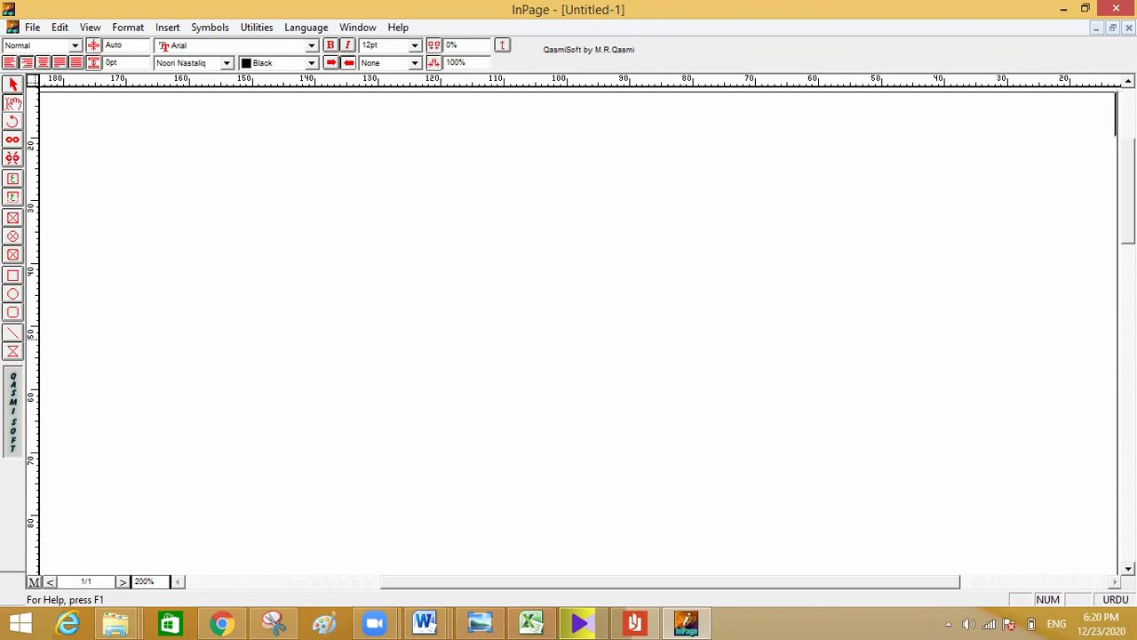
Set the page zoom to 100%
click(165, 581)
key(BackSpace)
key(BackSpace)
text(100)
key(Return)
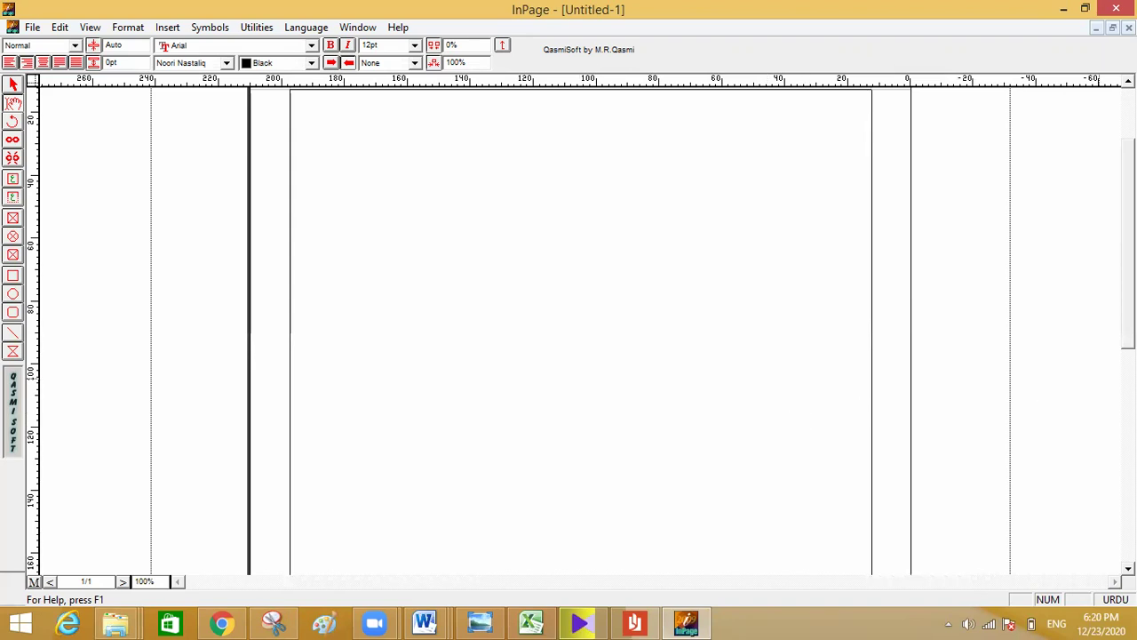
Enter the Urdu text "رائل ایجوکیشنل" on the first line of the page's text box
scroll(455, 528, up, 2)
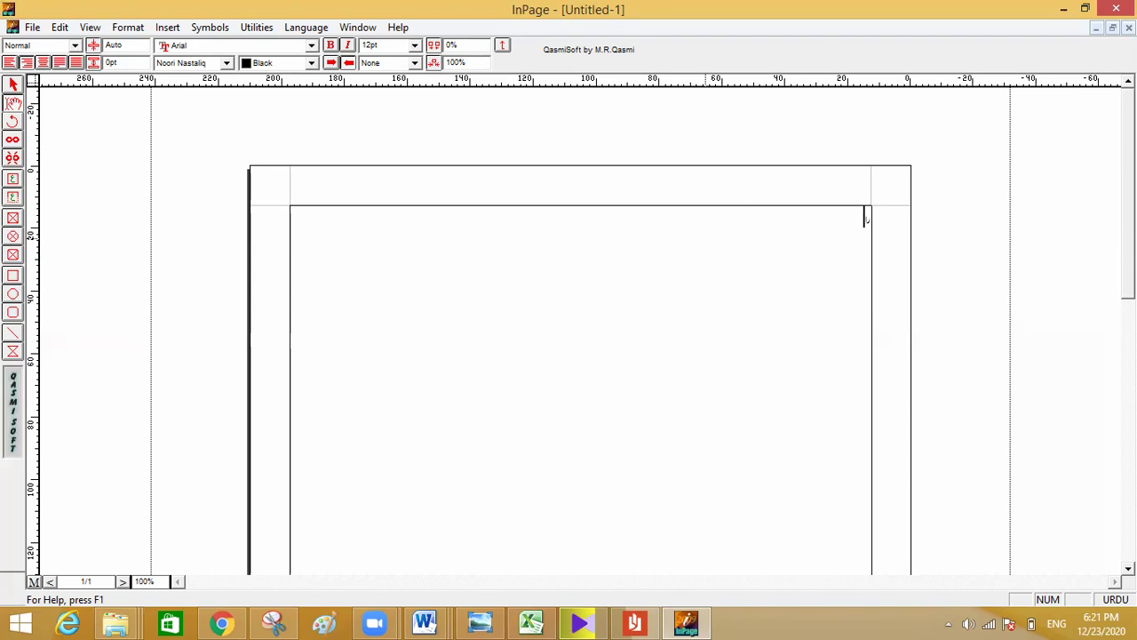
text(کالج ایجوکیشنل)
Enlarge the whole Urdu line through font sizes 18, 24 and 48 pt up to 60 pt
drag(831, 221, 875, 220)
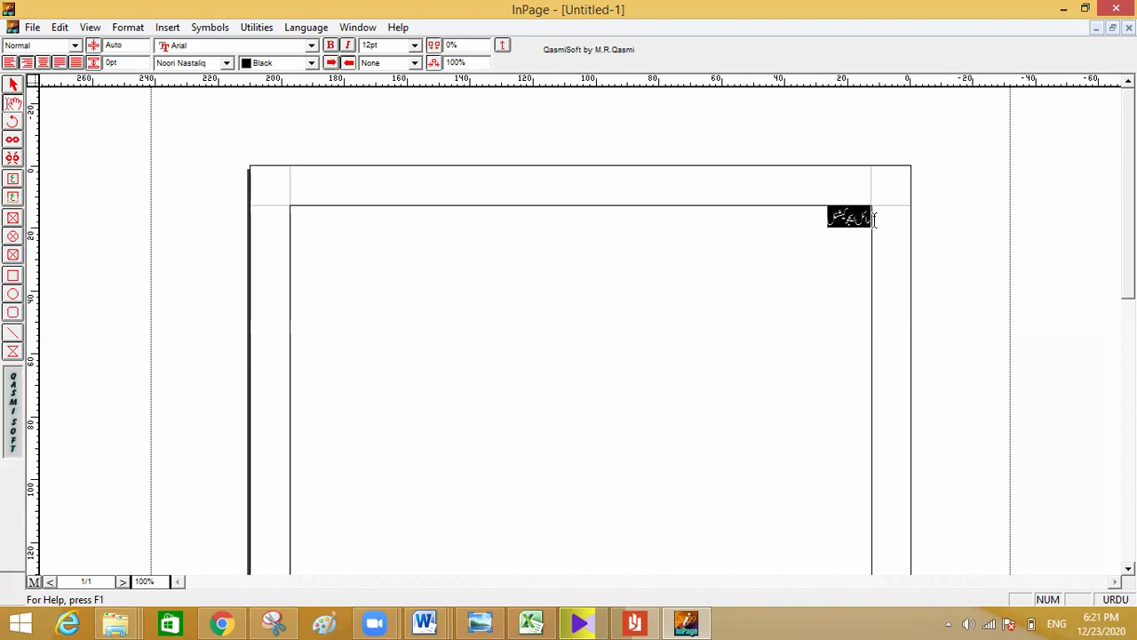
click(415, 46)
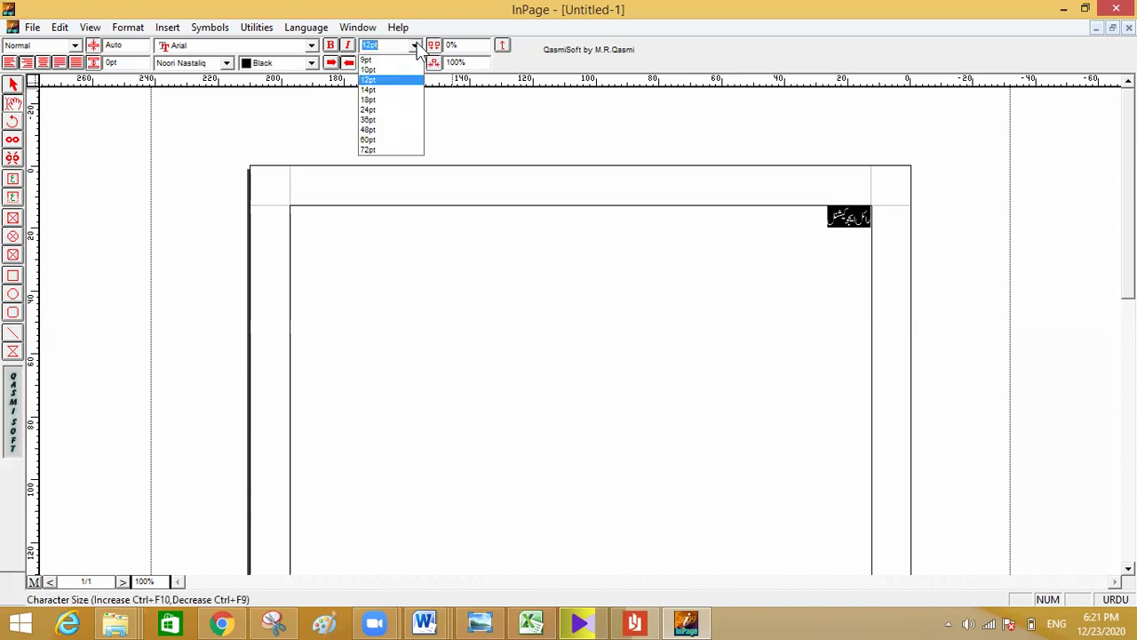
click(372, 100)
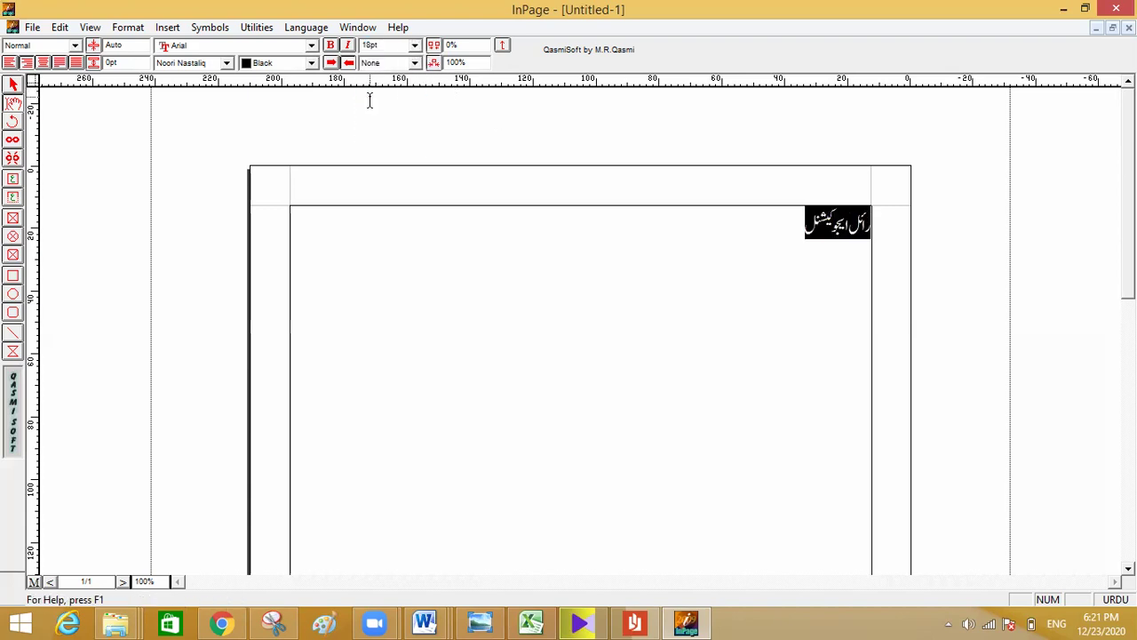
click(415, 46)
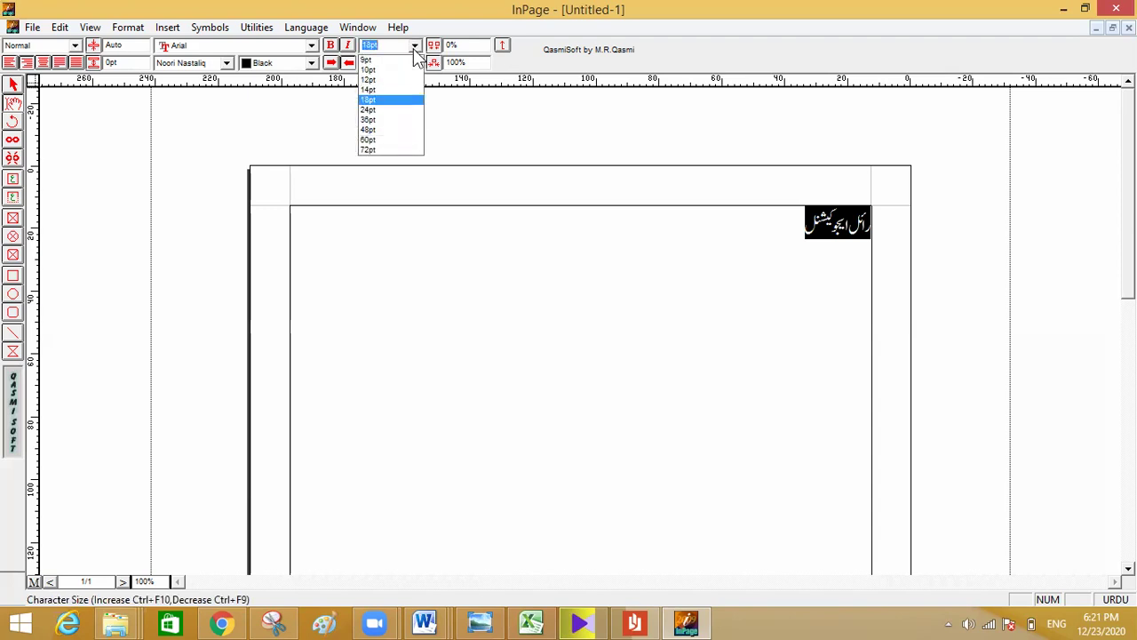
click(374, 111)
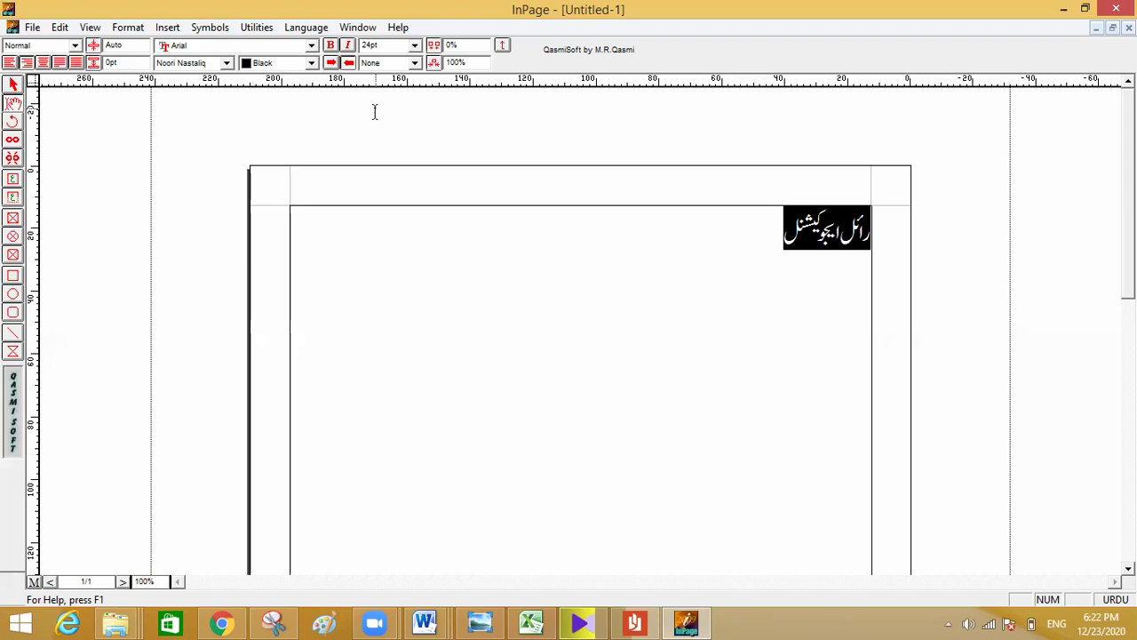
click(415, 46)
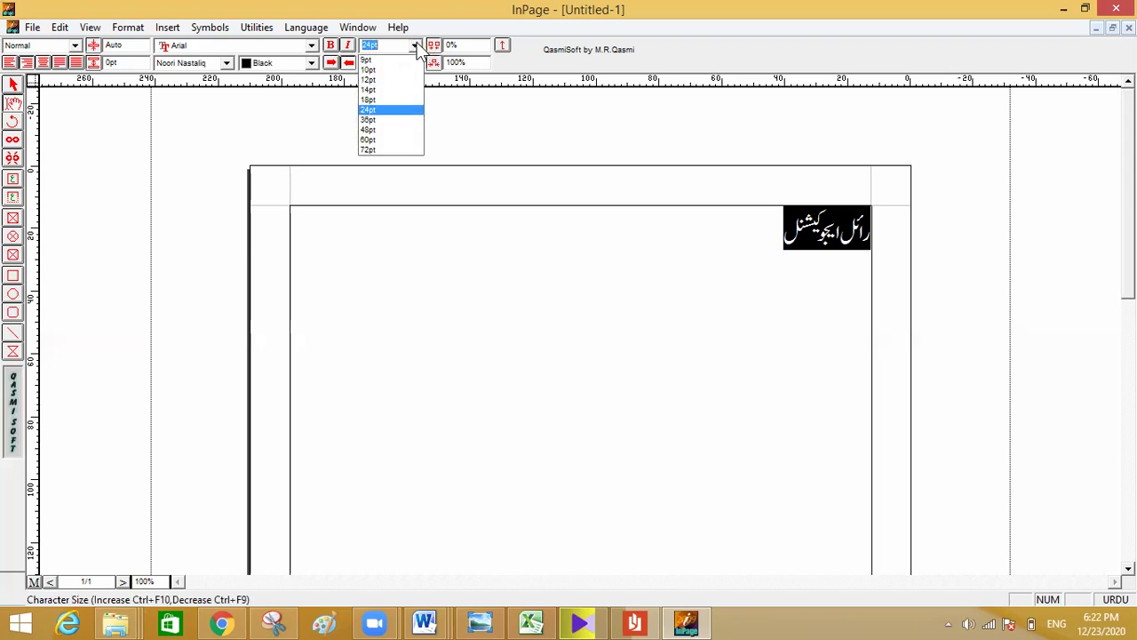
click(368, 129)
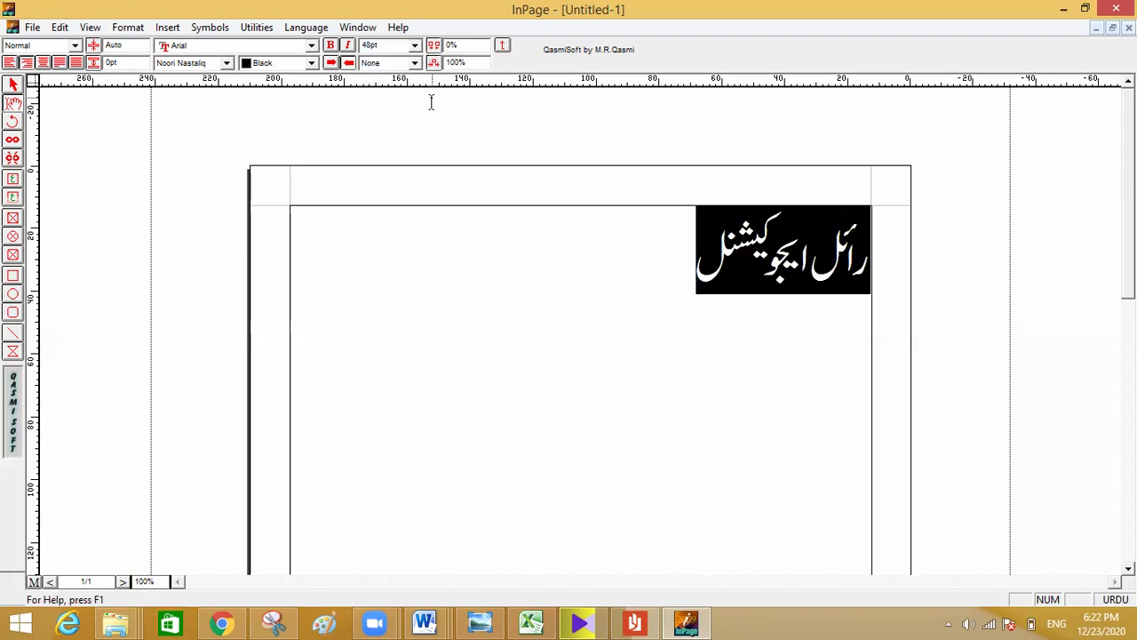
click(415, 45)
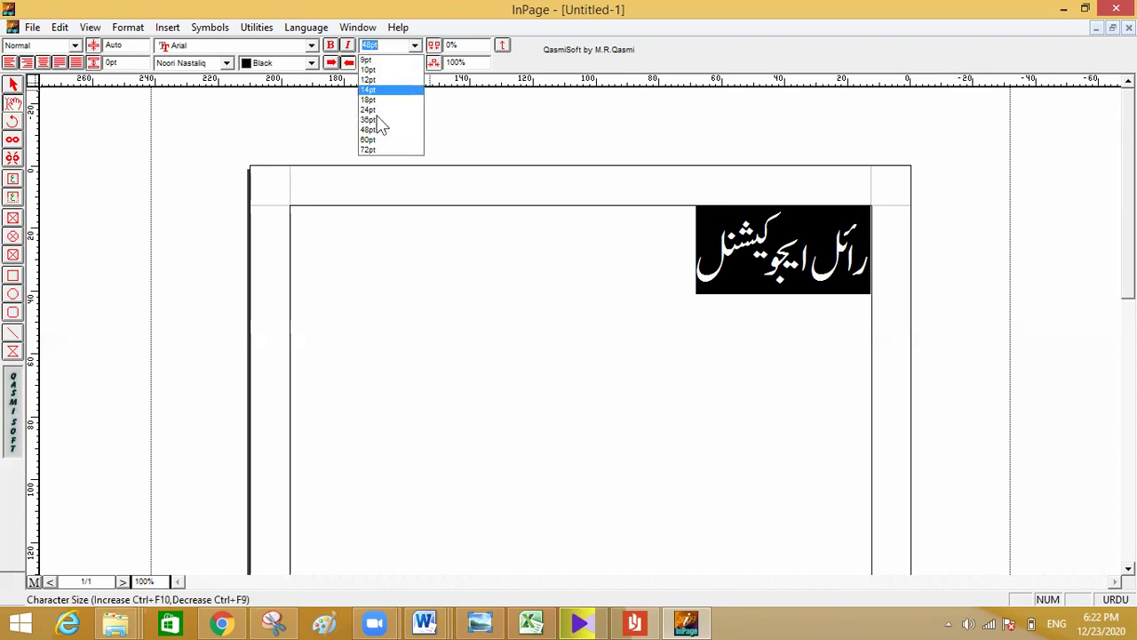
click(367, 140)
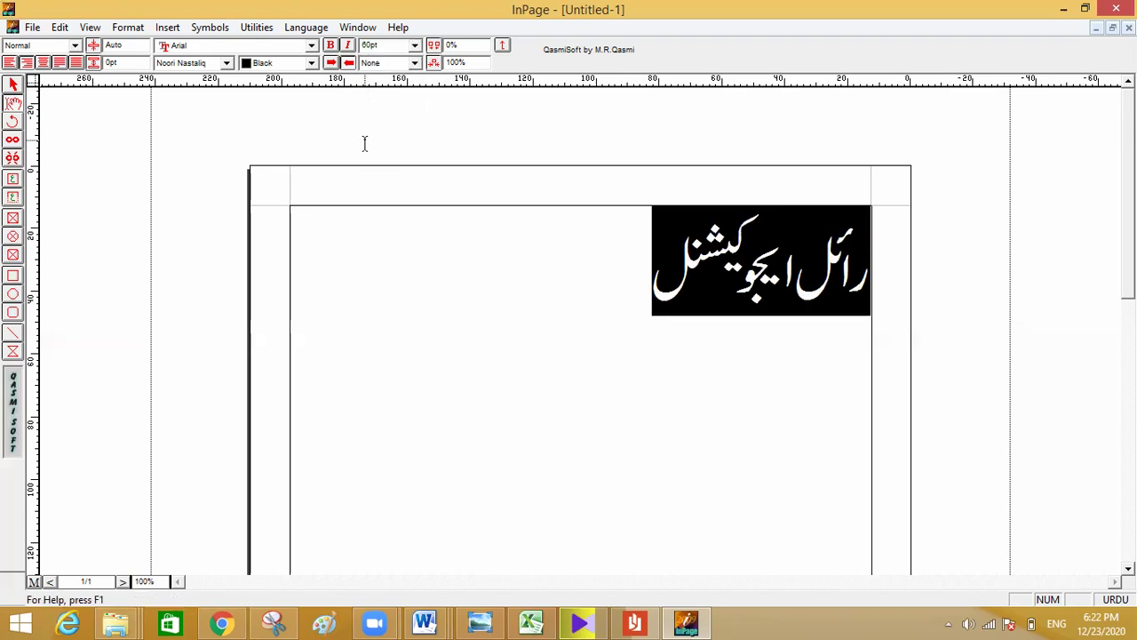
Set the font size of the selected Urdu line to 20 pt
click(415, 46)
click(389, 45)
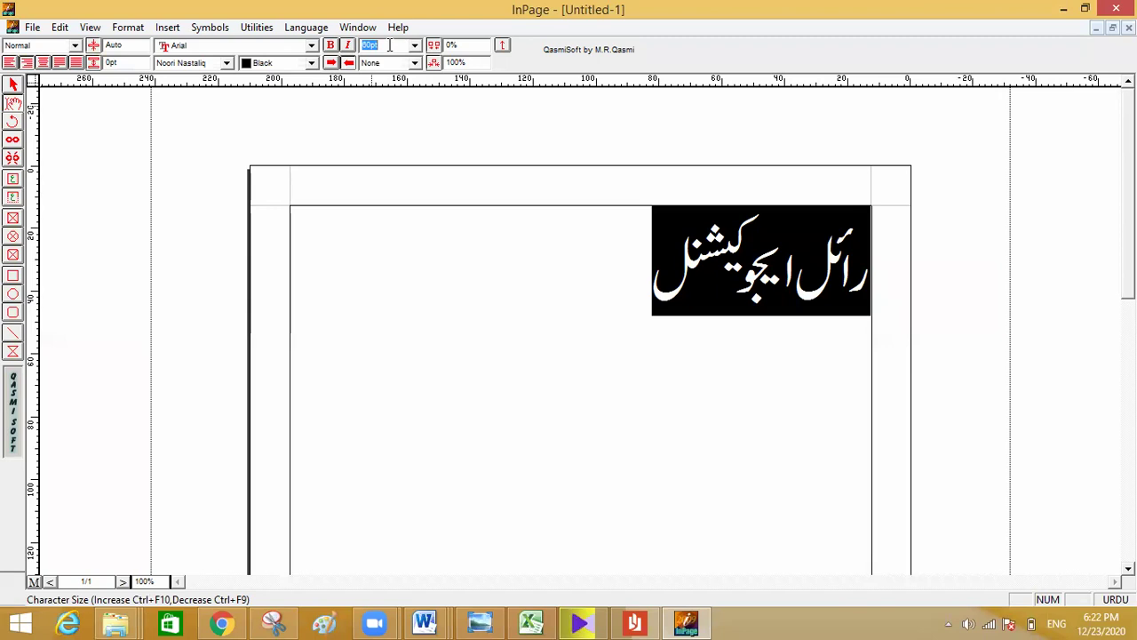
key(BackSpace)
text(20)
key(Return)
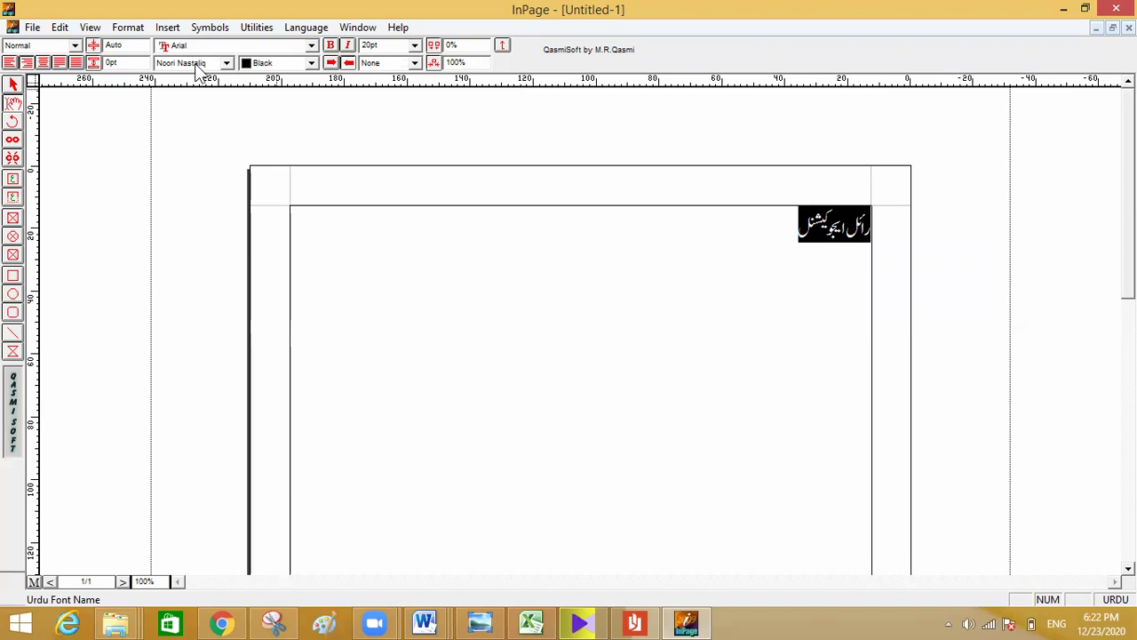
Examine the available Urdu fonts, character sizes and text colours for the Urdu line
click(227, 63)
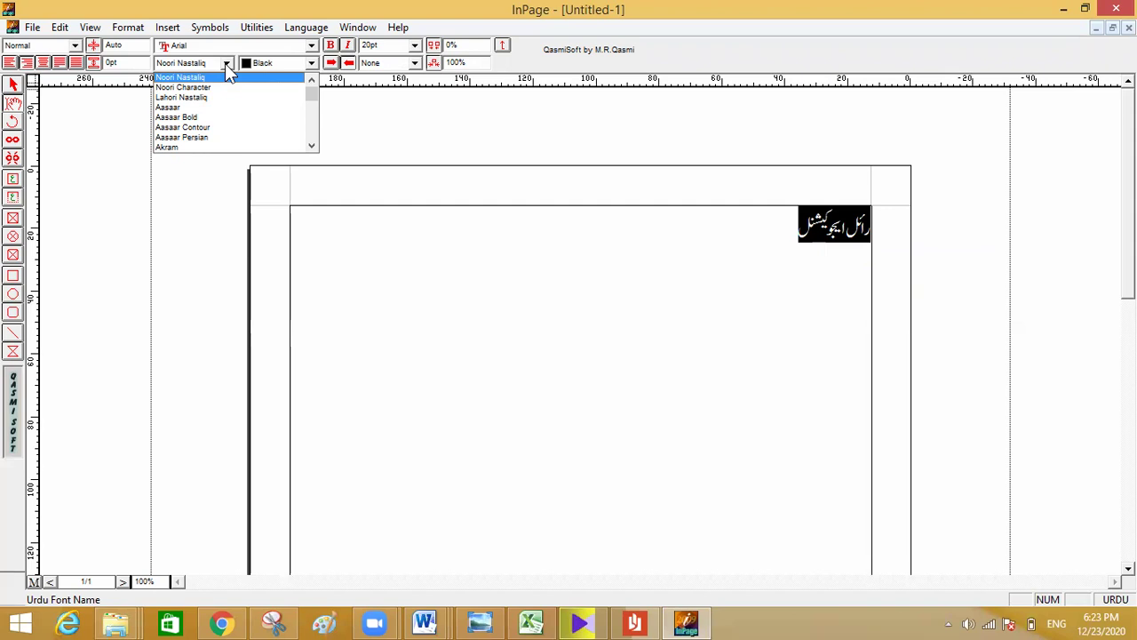
click(226, 66)
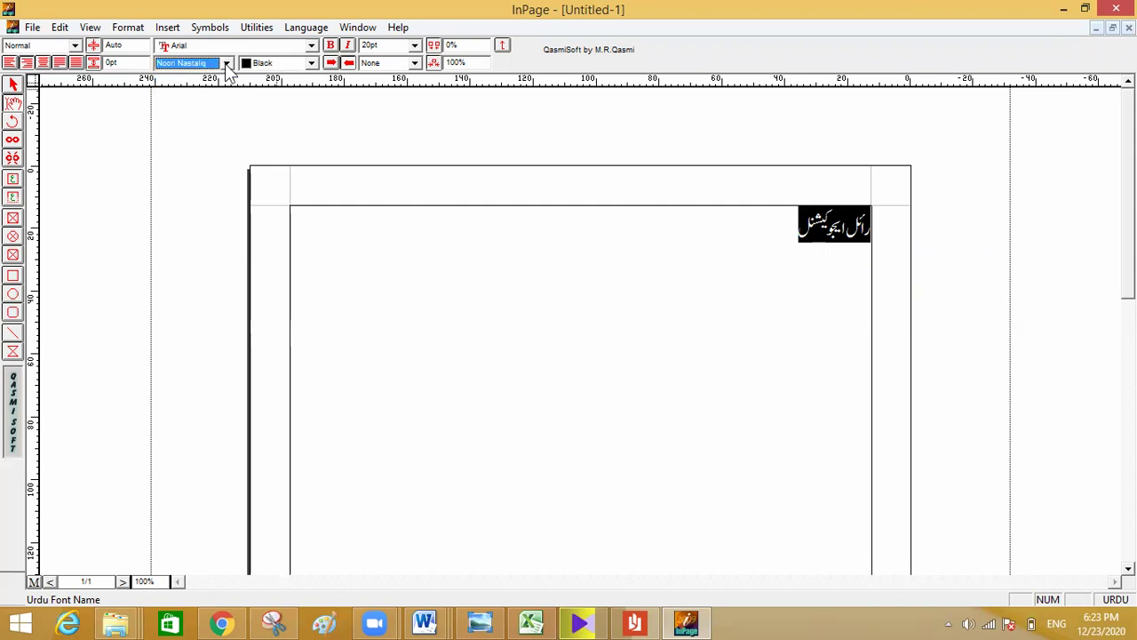
click(663, 241)
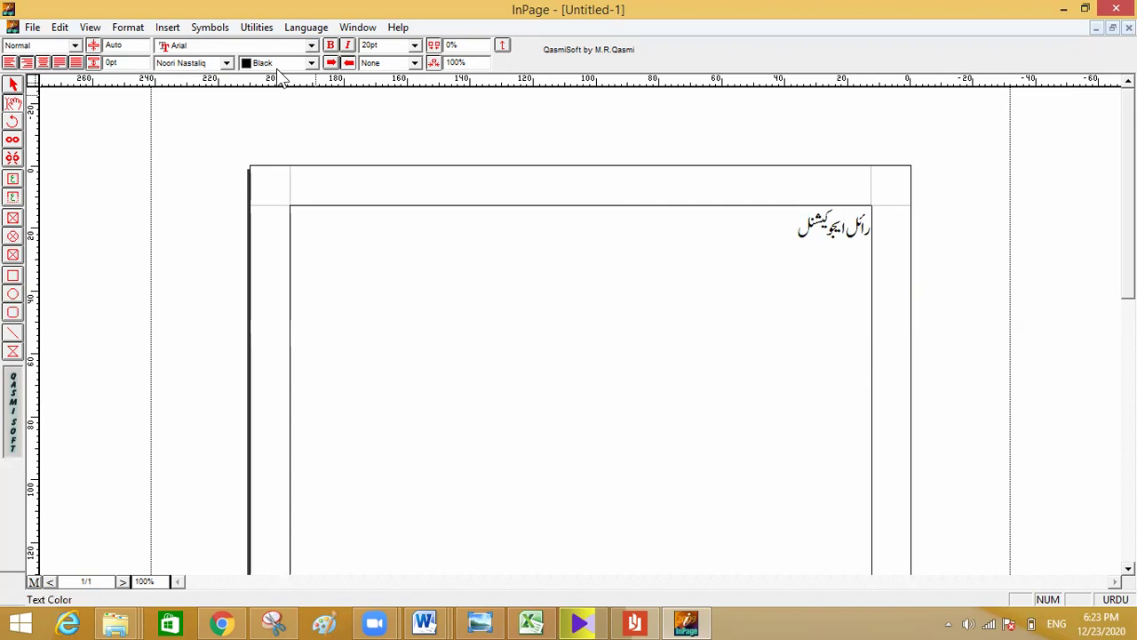
click(413, 47)
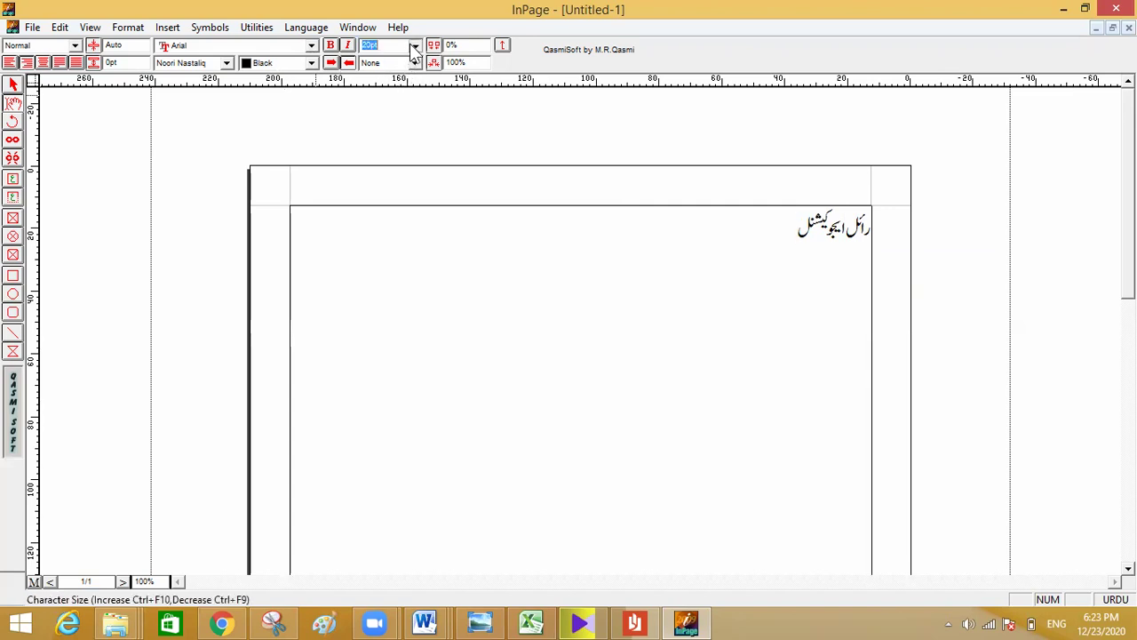
click(413, 46)
click(227, 63)
click(226, 63)
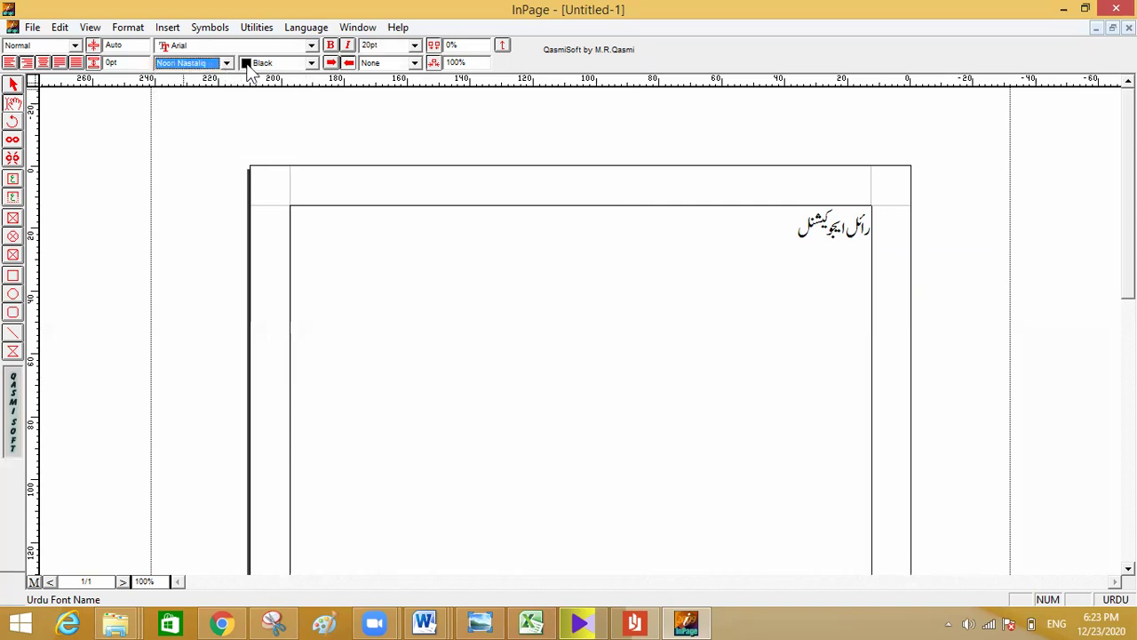
click(310, 64)
click(311, 64)
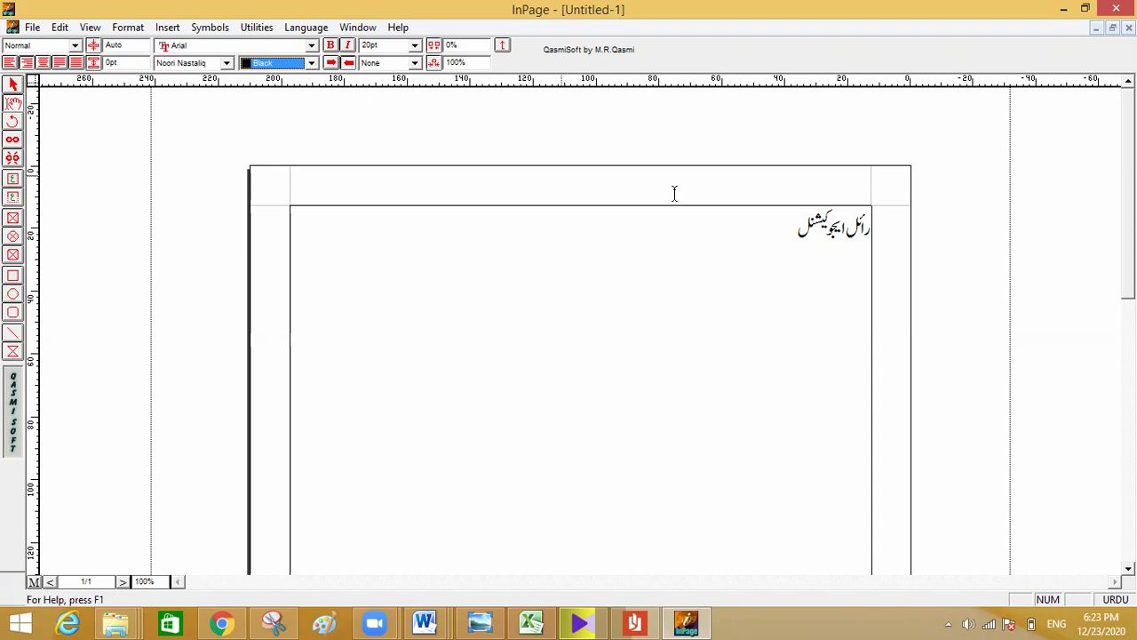
Delete the whole Urdu line "رائل ایجوکیشنل" from the text box
click(793, 229)
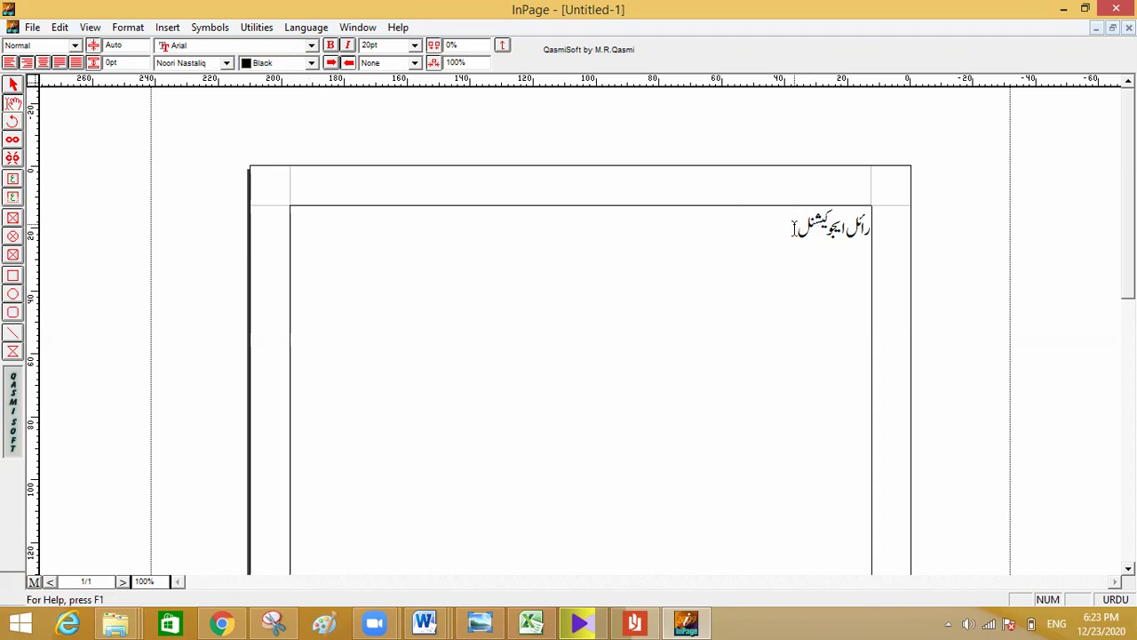
key(BackSpace)
key(BackSpace)
key(BackSpace)
key(BackSpace)
key(BackSpace)
key(BackSpace)
key(BackSpace)
key(BackSpace)
key(BackSpace)
key(BackSpace)
key(BackSpace)
key(BackSpace)
key(BackSpace)
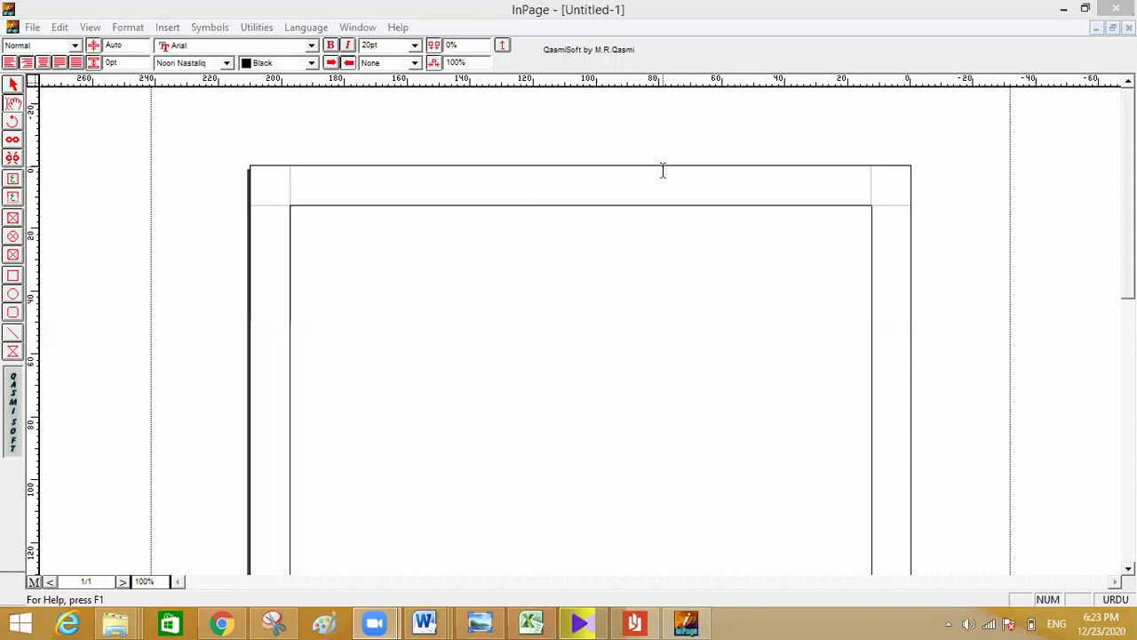
Try to set a 60 pt font size for new text in the empty text box
click(796, 232)
click(536, 283)
click(415, 46)
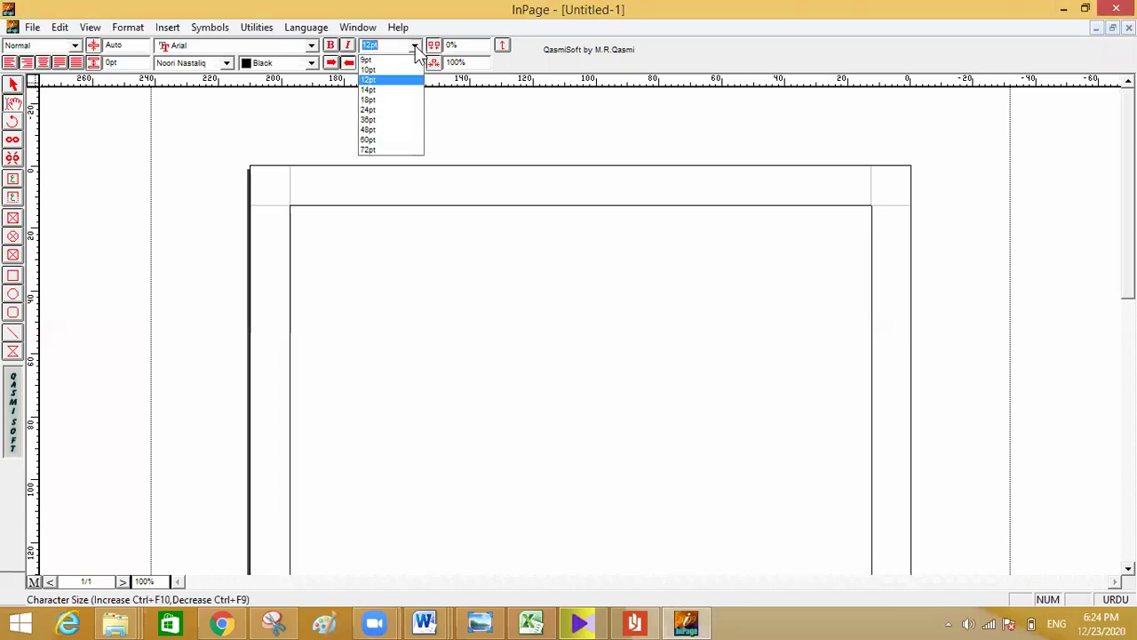
click(368, 139)
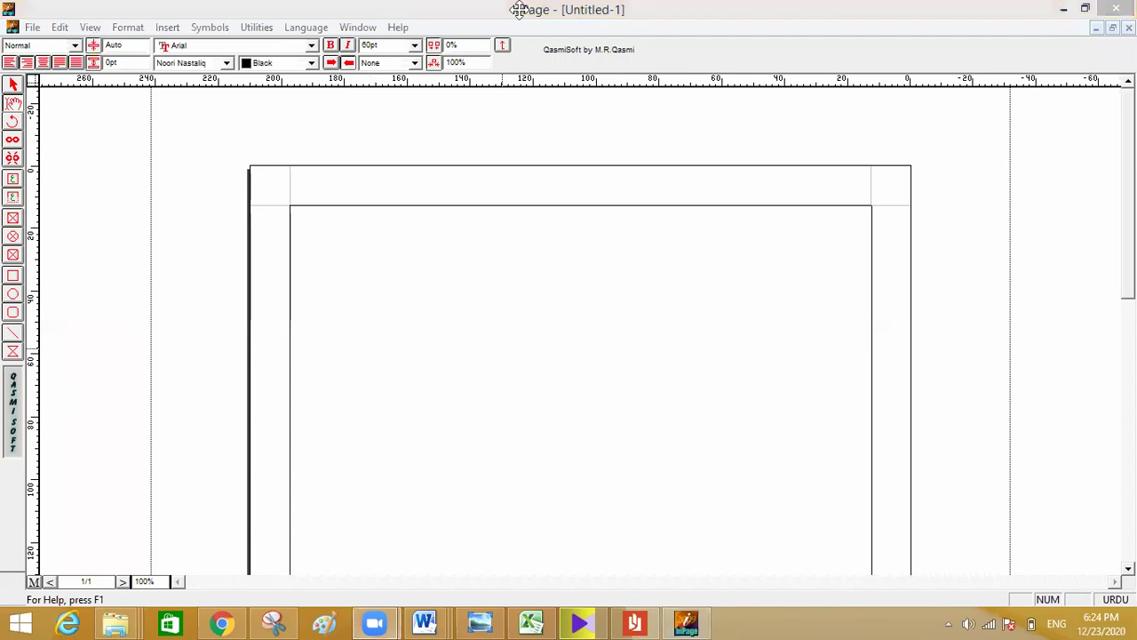
click(852, 244)
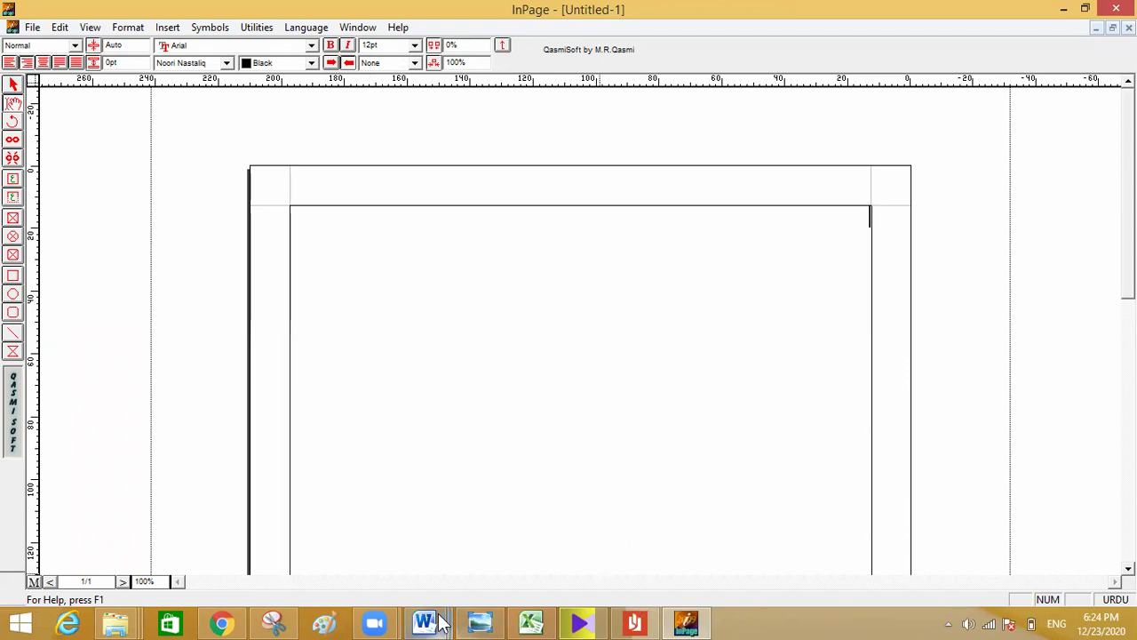
Switch to the Word document "Inpage file", examine the chart of Urdu letters and their keys, and return to InPage
mouse_move(434, 623)
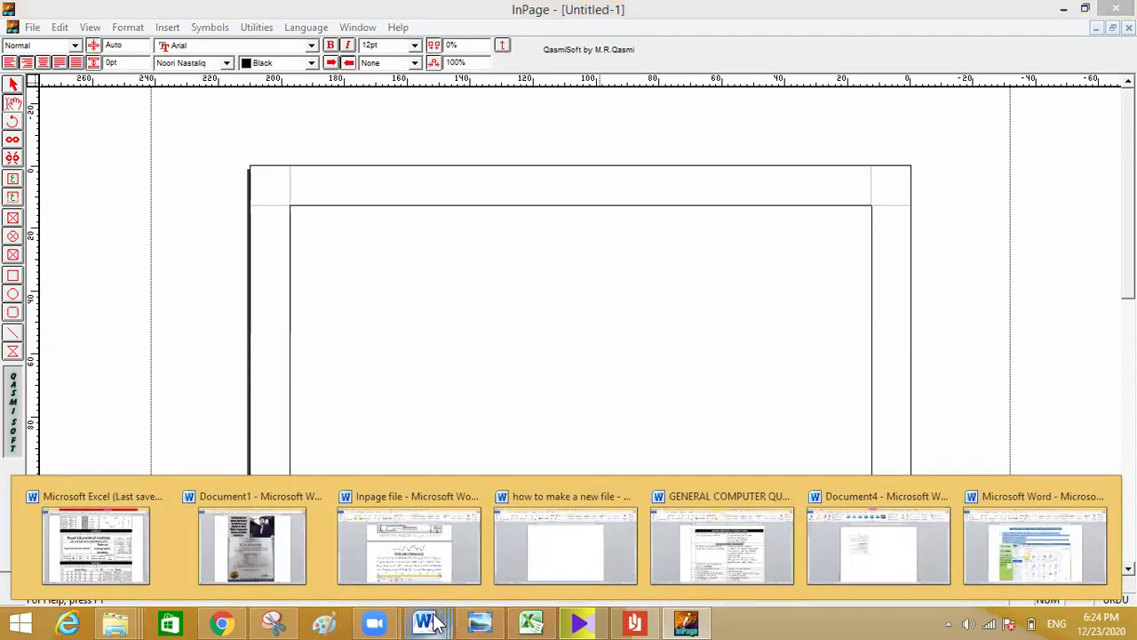
click(437, 558)
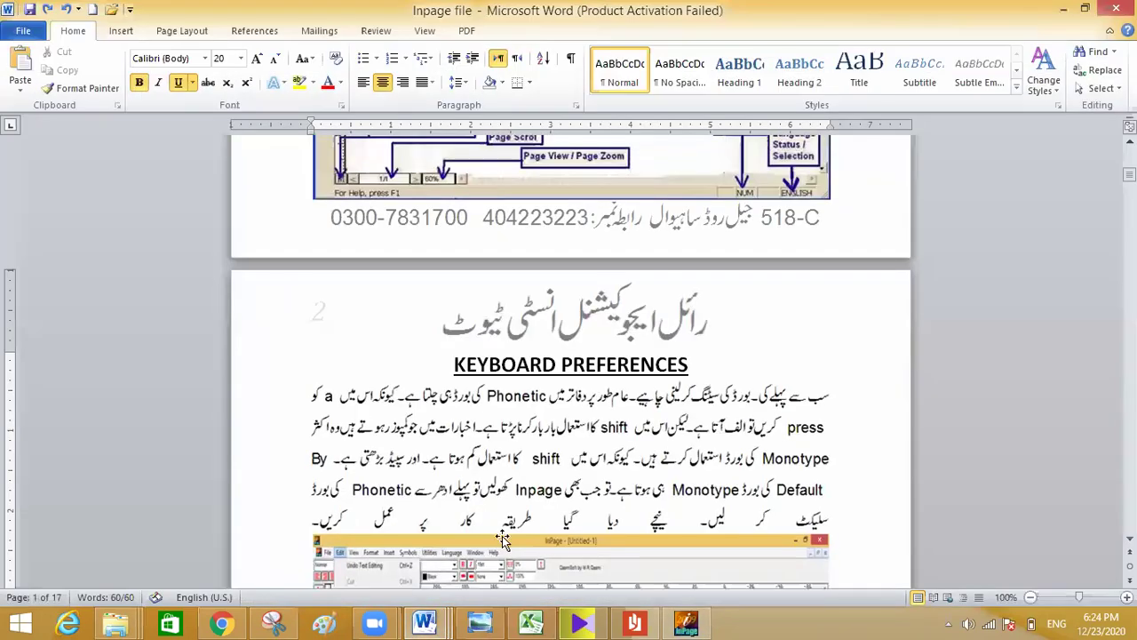
click(711, 464)
key(Page_Down)
key(Page_Down)
key(Page_Down)
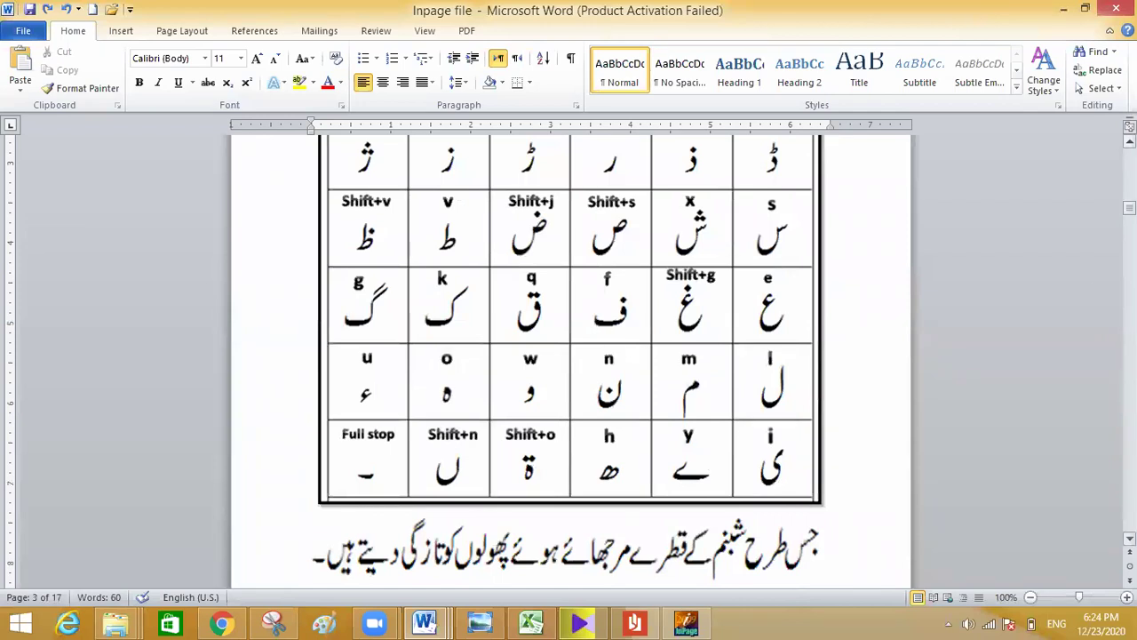
scroll(569, 363, up, 3)
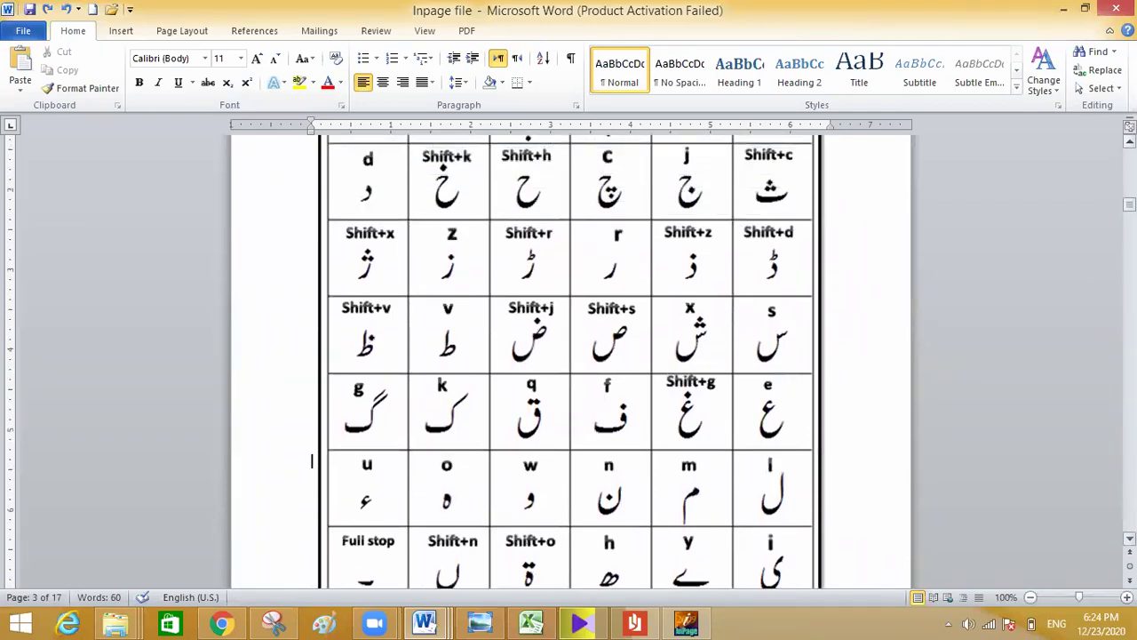
scroll(569, 363, up, 2)
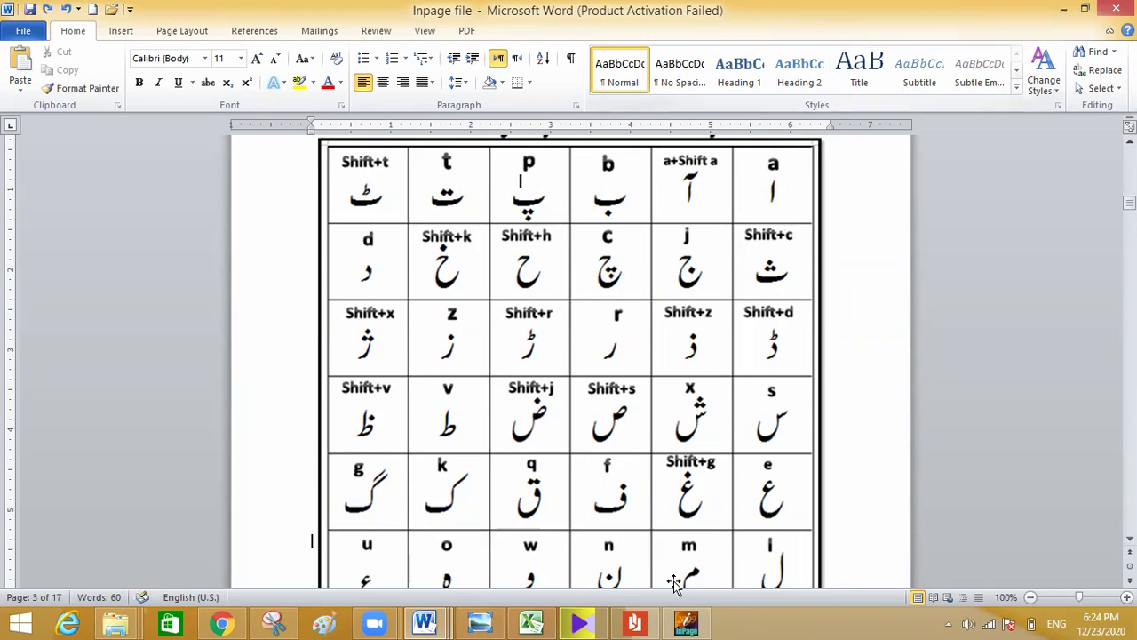
click(686, 622)
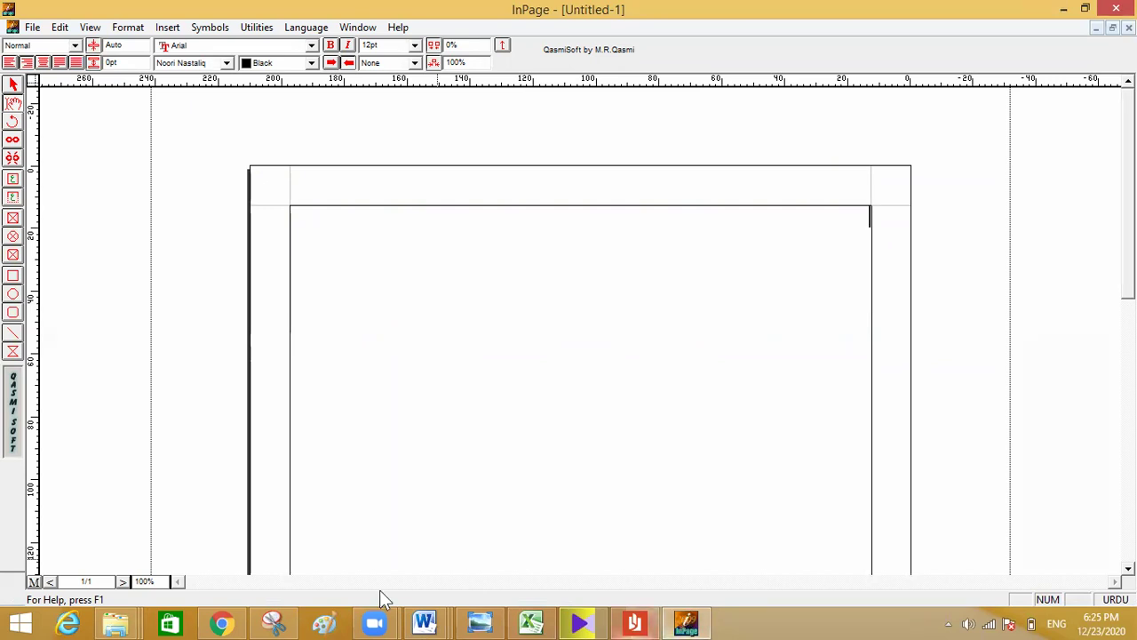
Try choosing 60 pt as the character size before placing the cursor on the blank first line
click(415, 45)
click(370, 138)
click(834, 232)
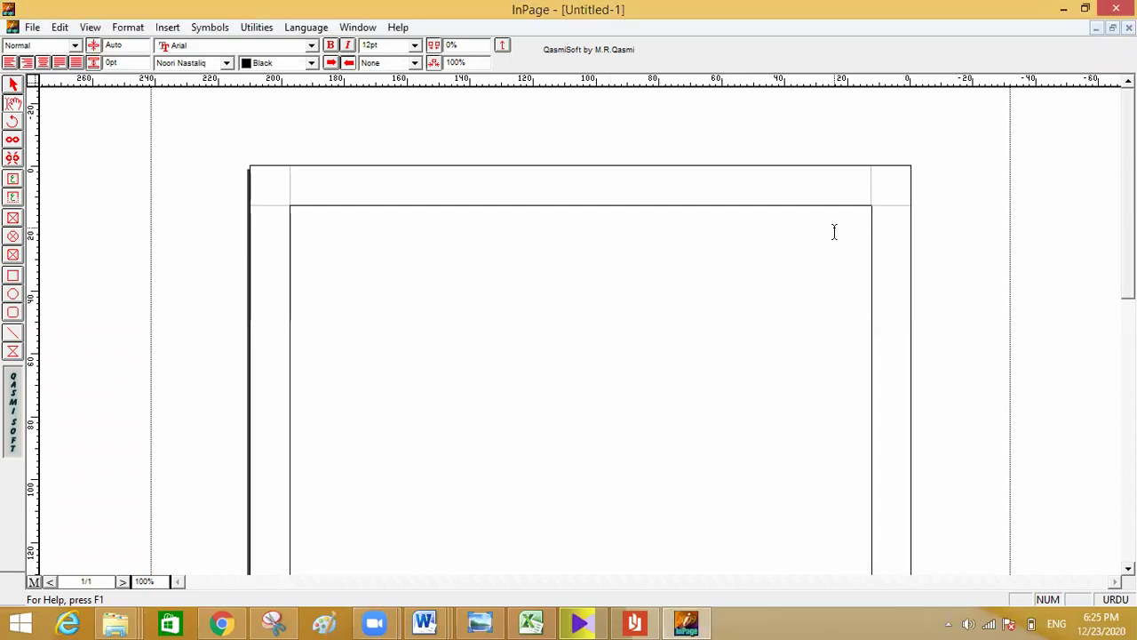
Set the font size to 60 pt and enter the separate Urdu letters "ا ب پ ت ٹ ث" on the first line
click(415, 46)
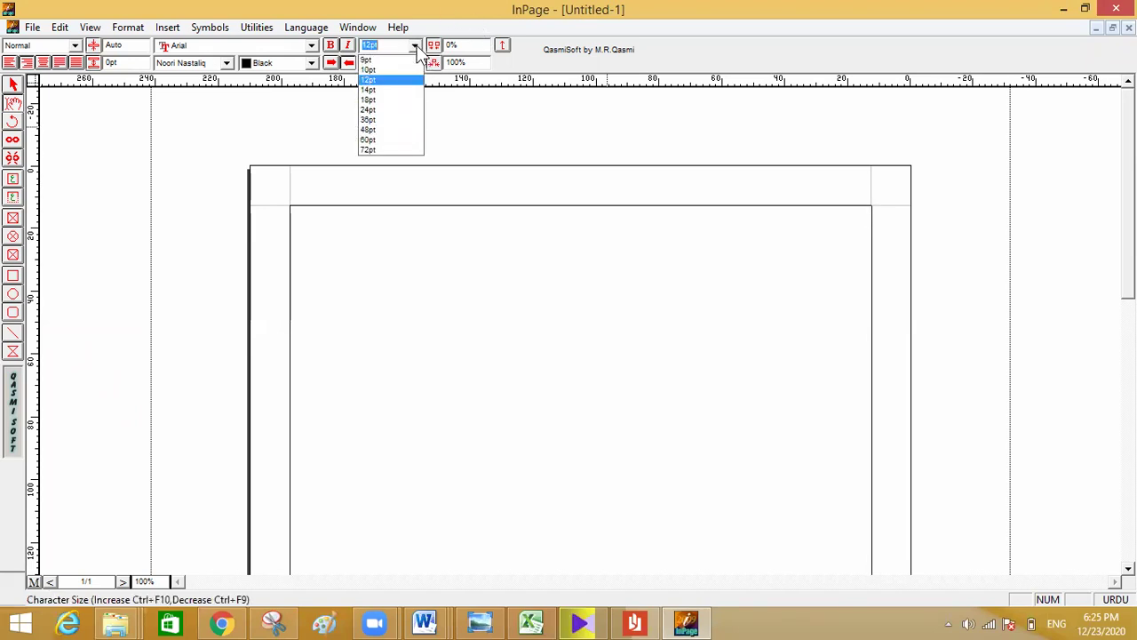
click(374, 141)
text(a)
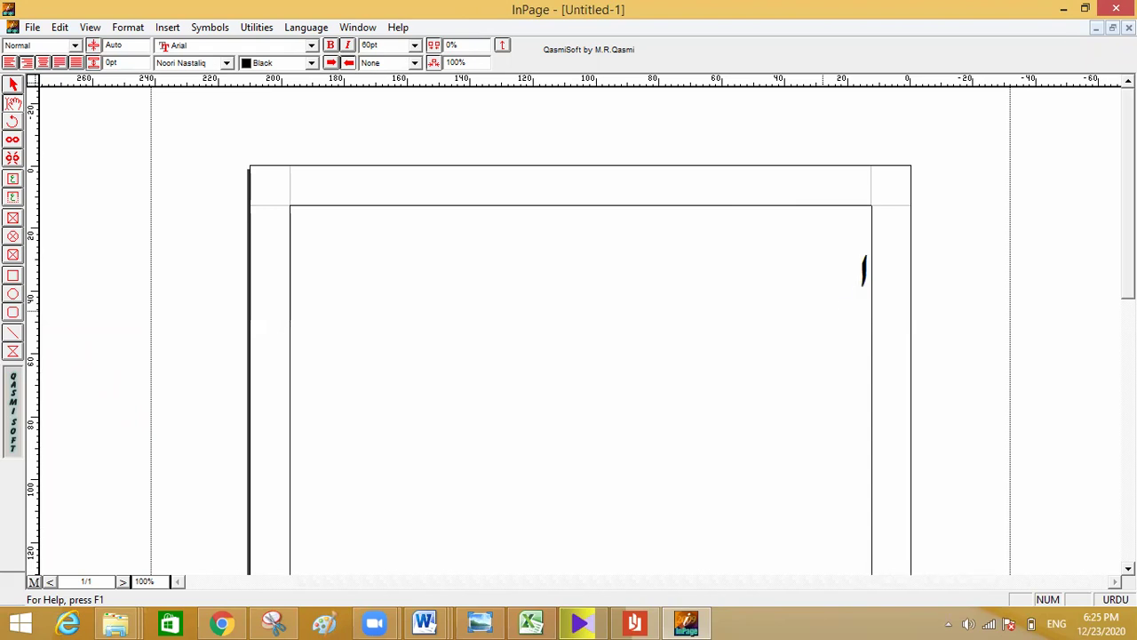
text(ب)
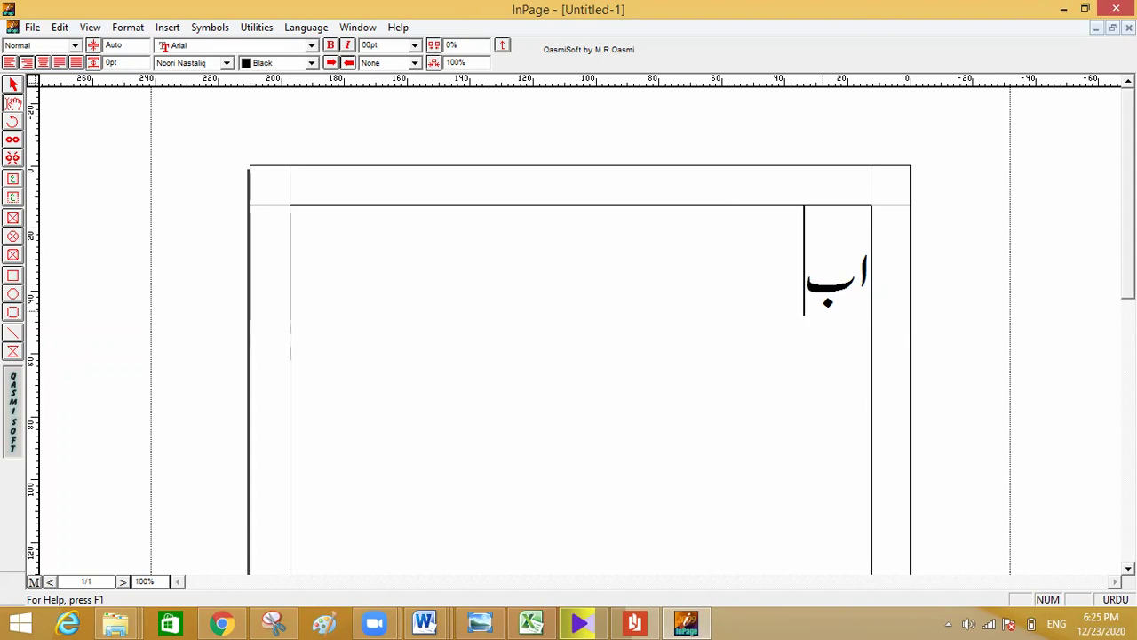
text(پ)
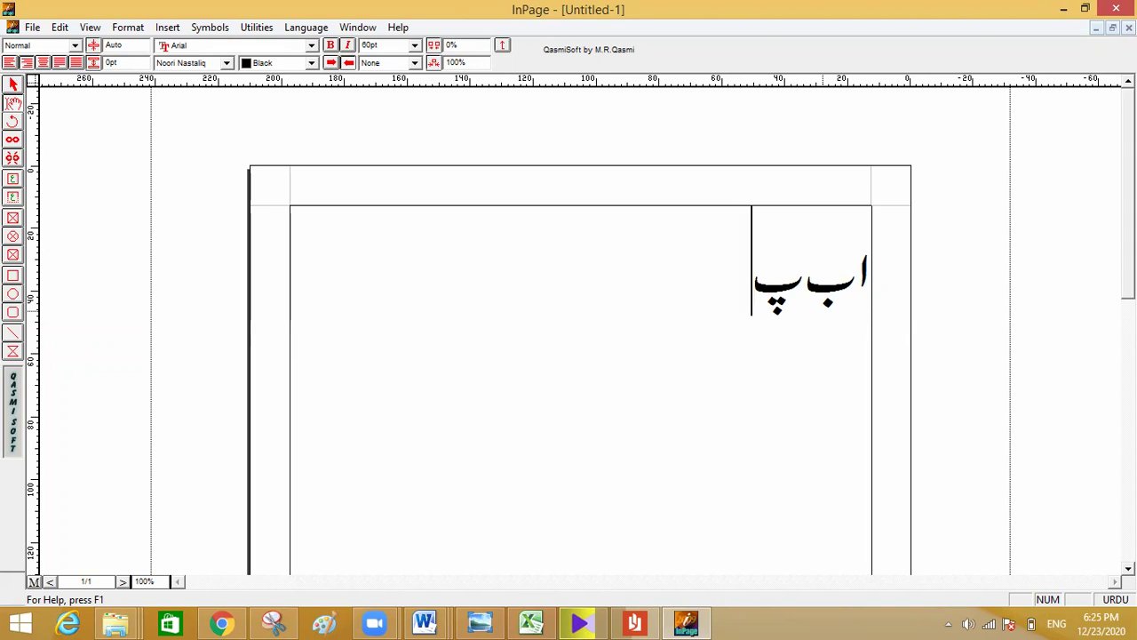
text(ت)
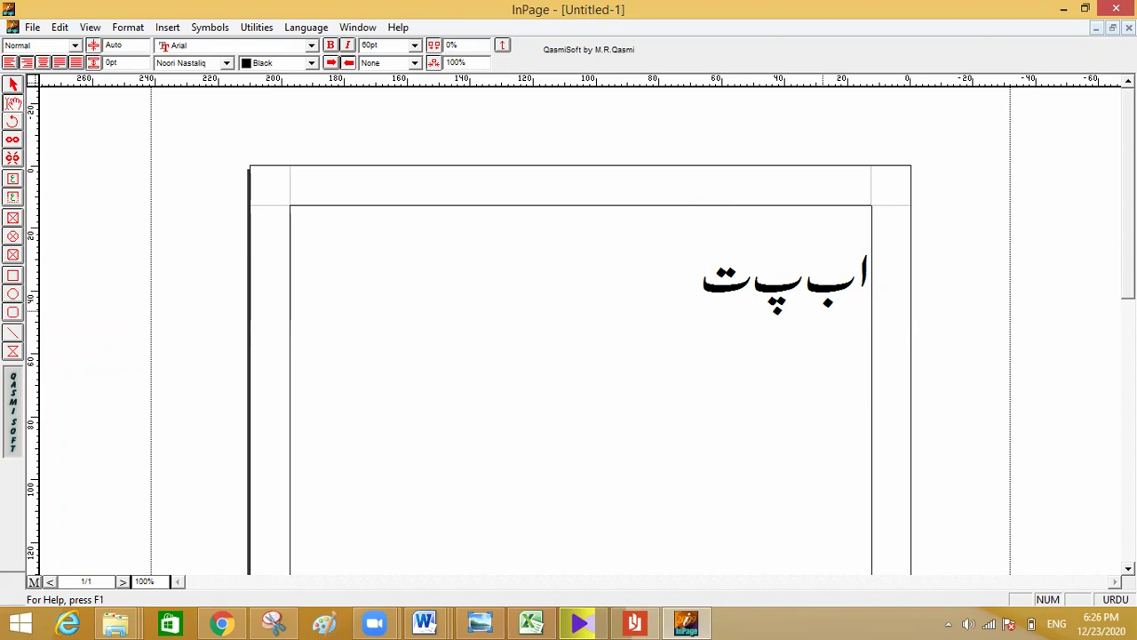
text(ٹ)
text(ث)
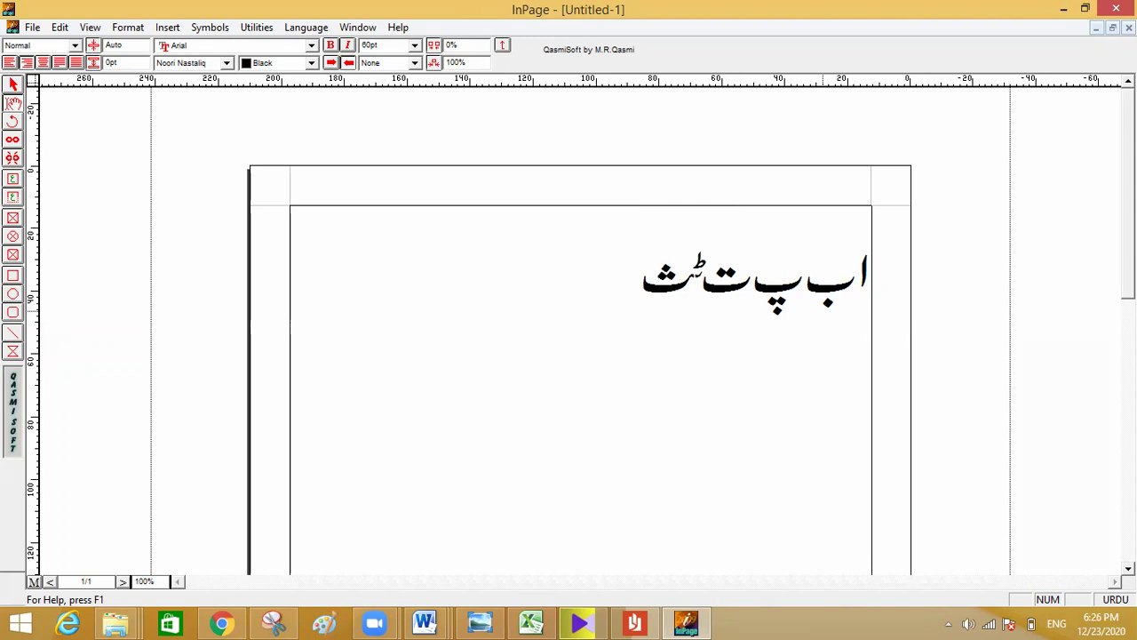
key(BackSpace)
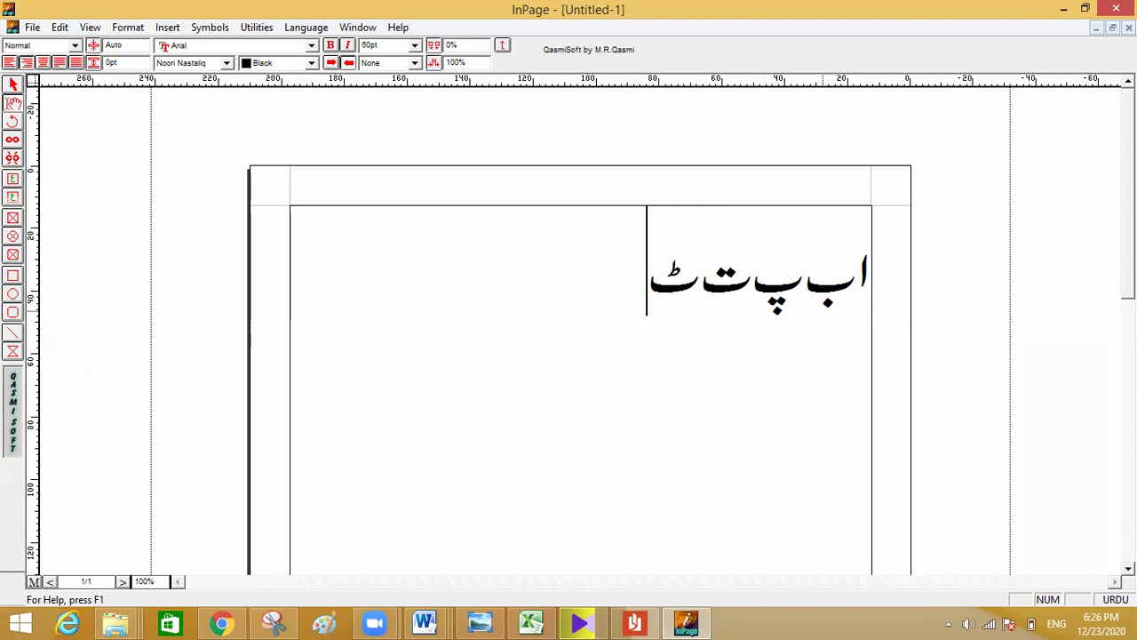
text(ث)
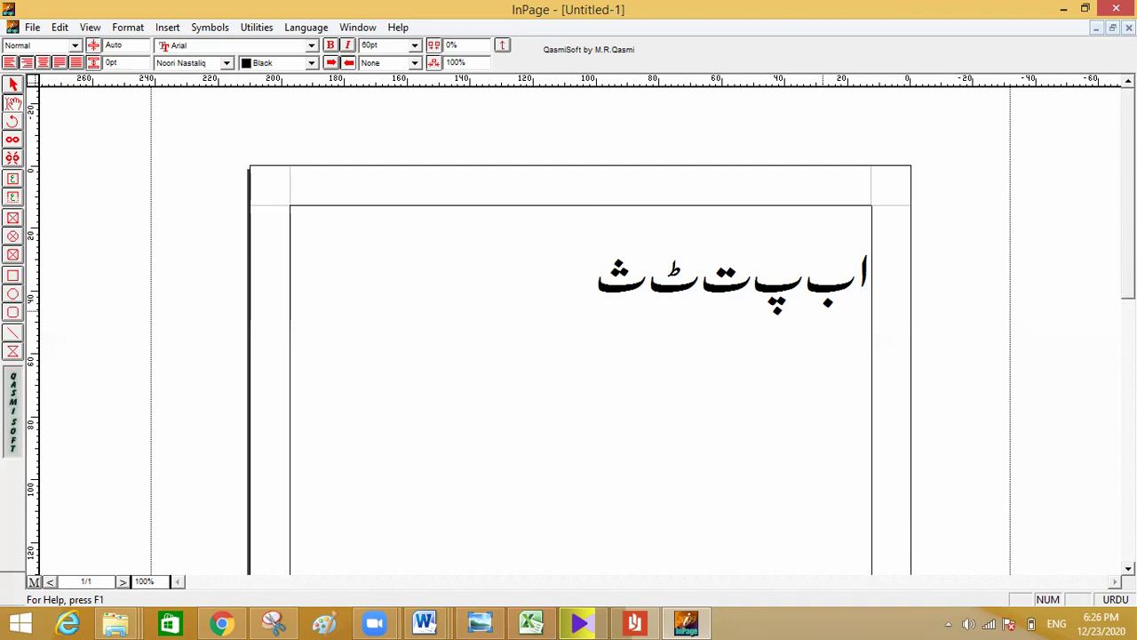
Continue the alphabet on the first line with the separate letters "ج چ ح خ"
text(ج)
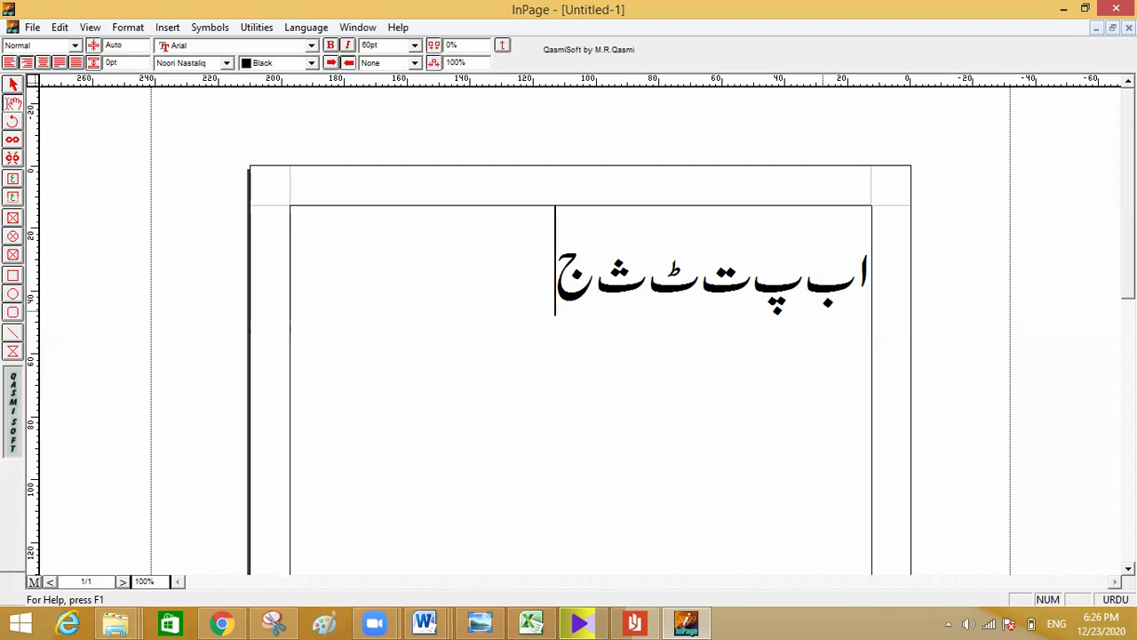
text(چ)
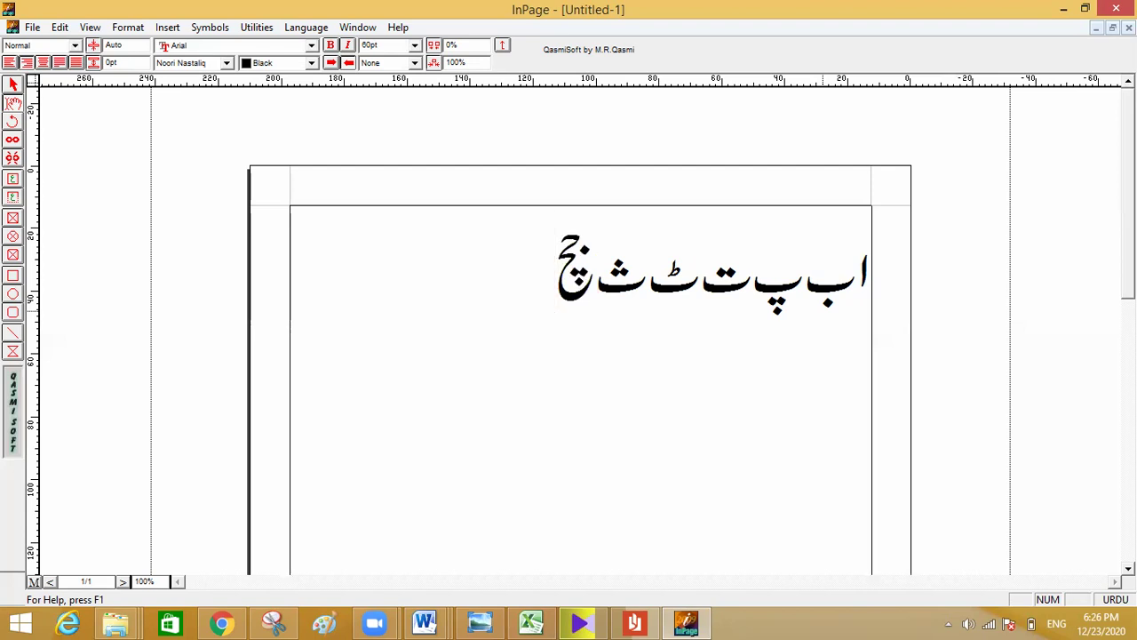
key(BackSpace)
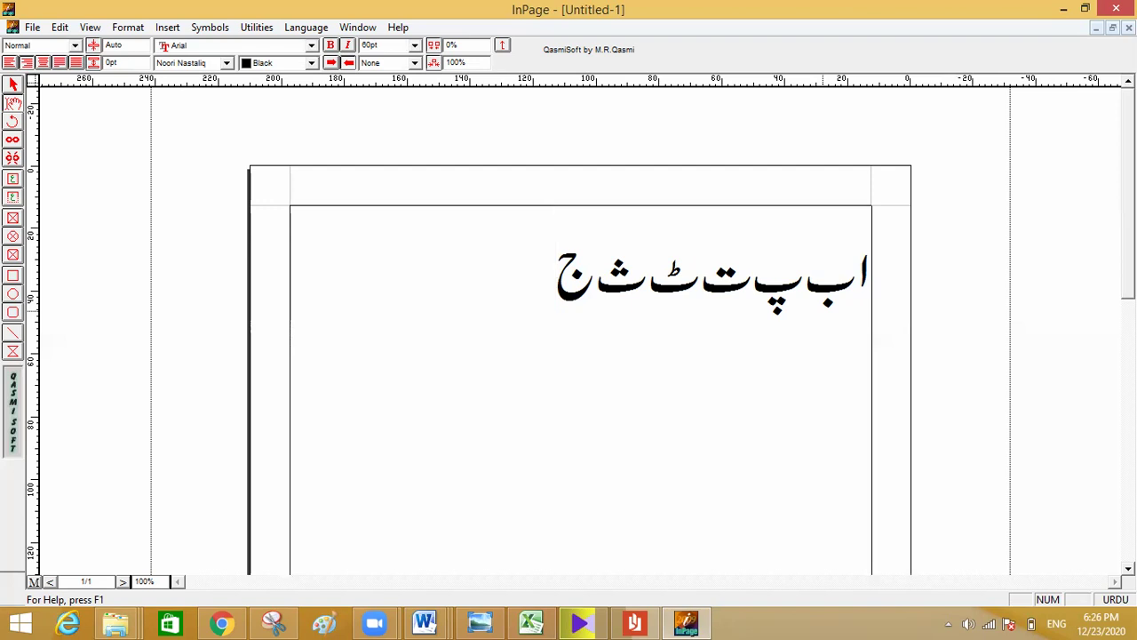
text(چ )
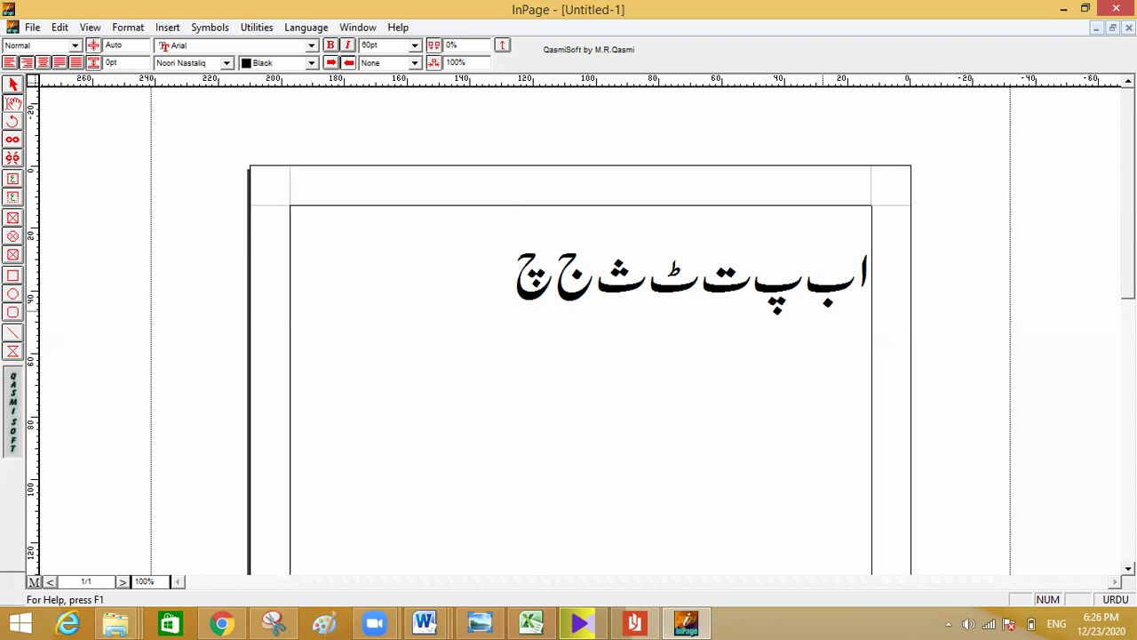
text(ح )
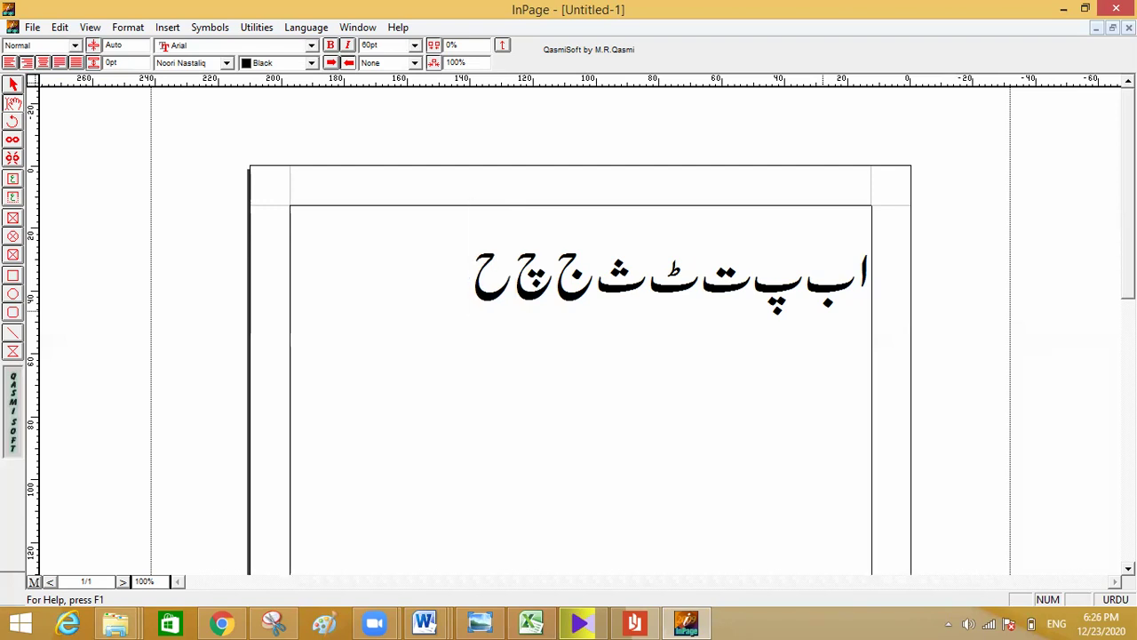
text(خ)
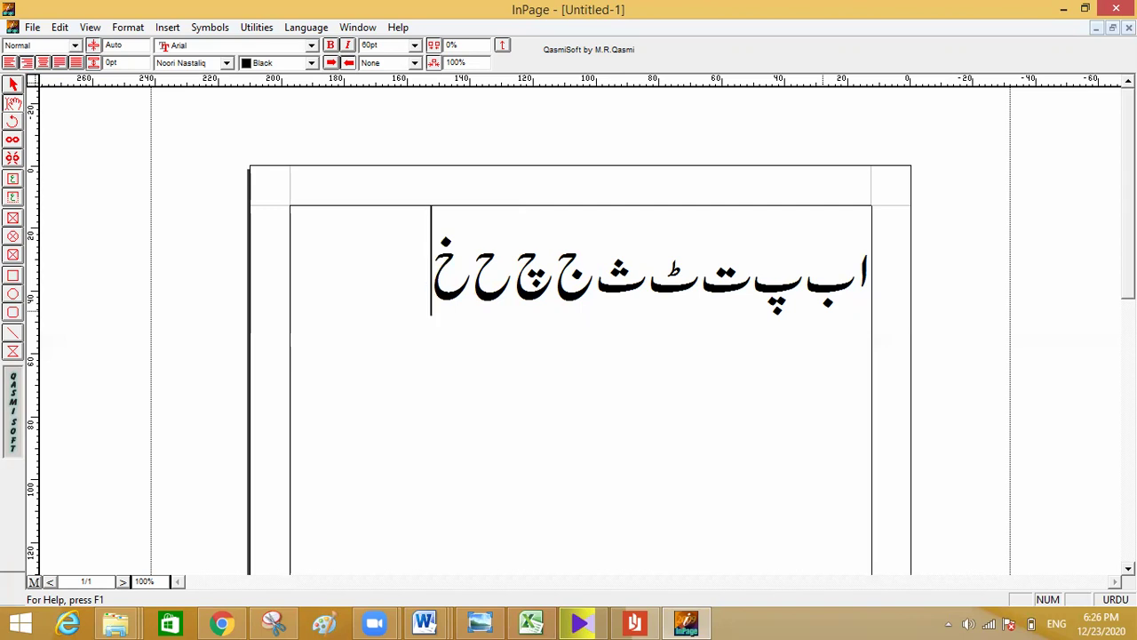
Add the letters "د ڈ ذ ر ڑ ز ژ" after "خ", correcting any wrong letter
text(د )
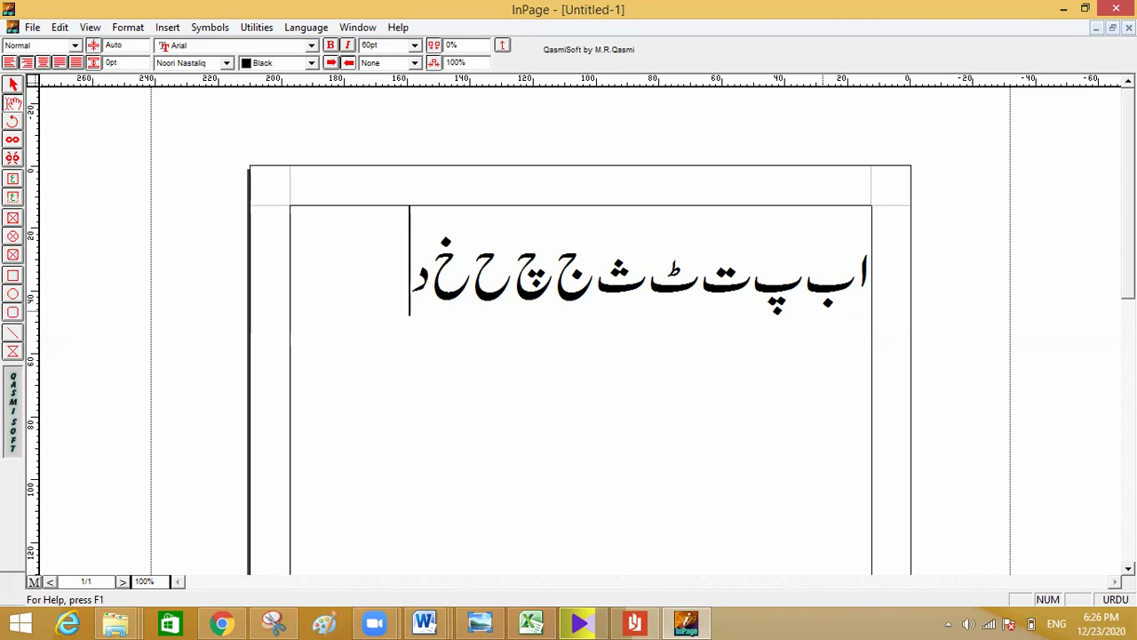
text(ڈ ز)
key(BackSpace)
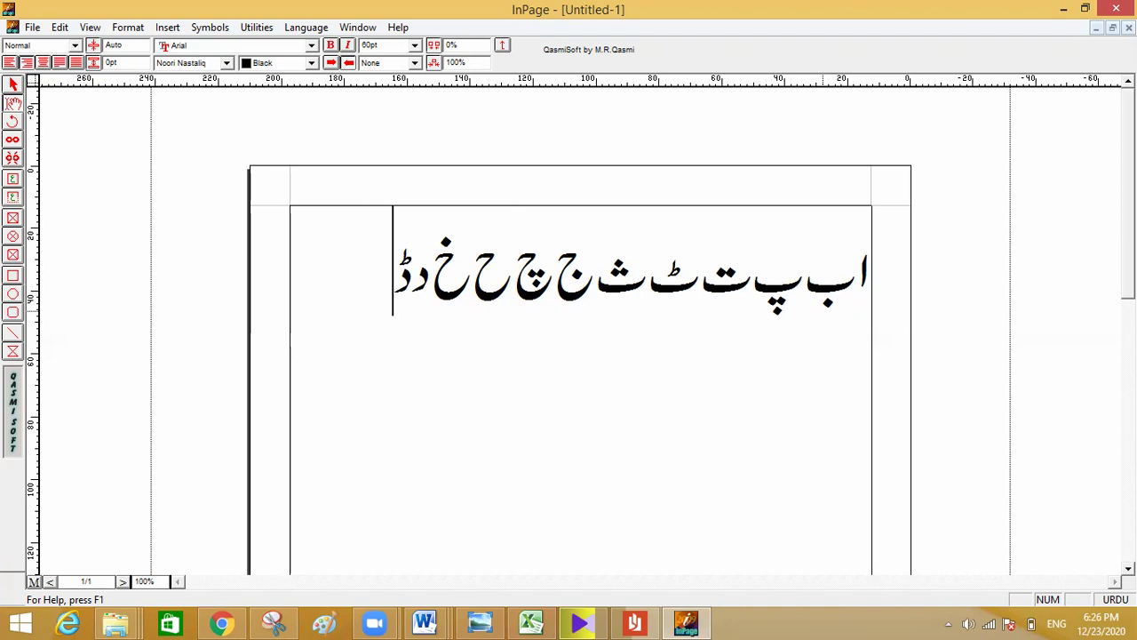
text(ذر)
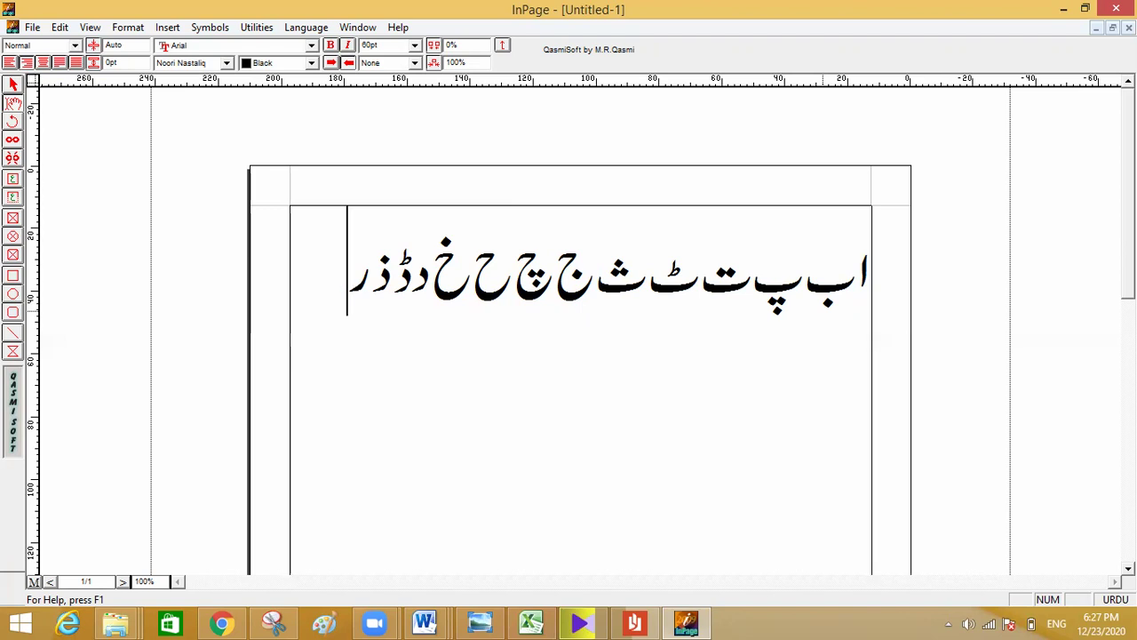
text(ڑ)
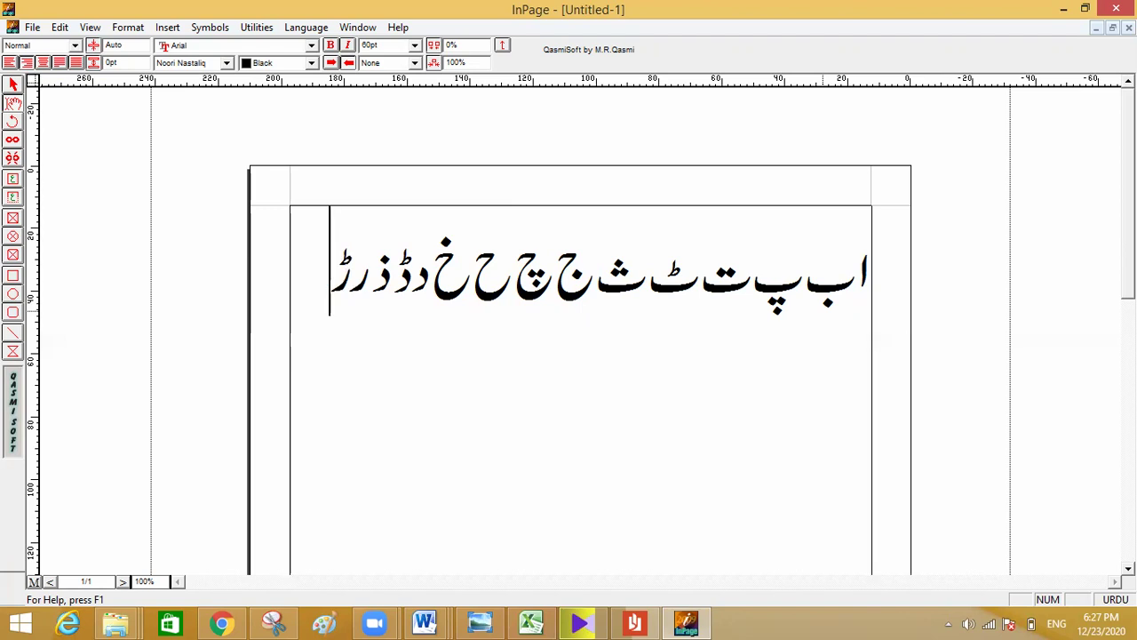
text(ز)
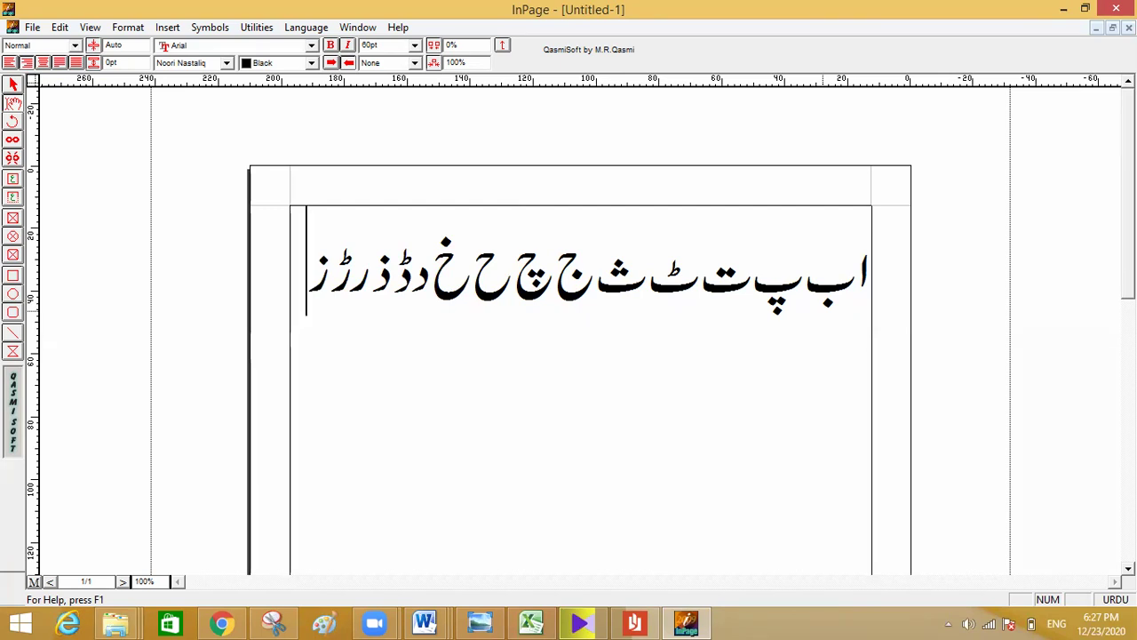
text(ژ)
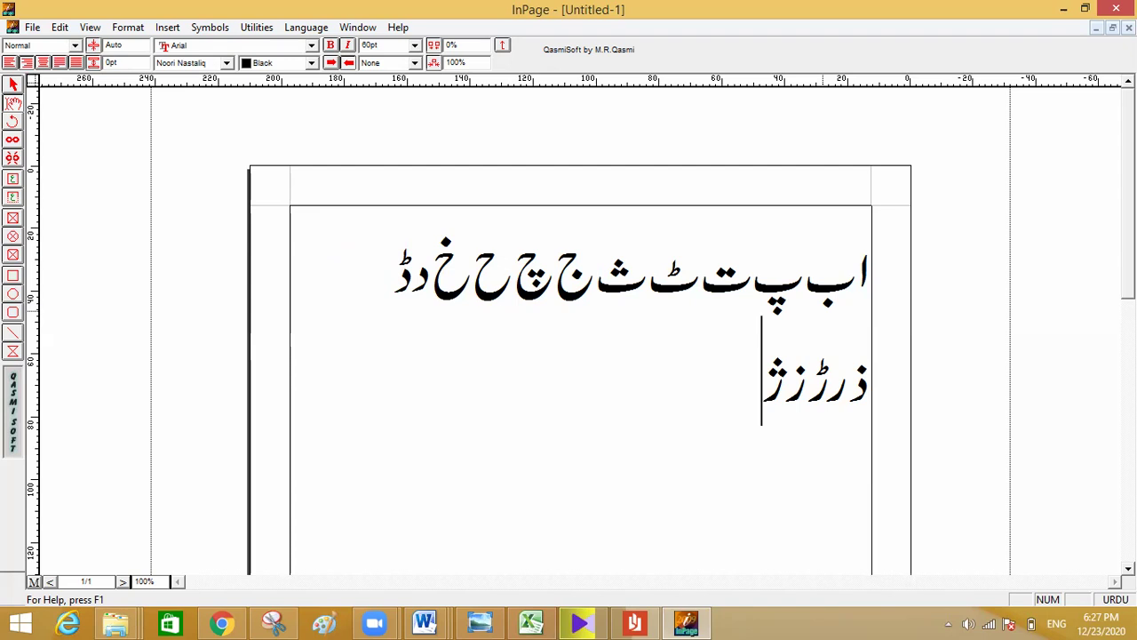
key(BackSpace)
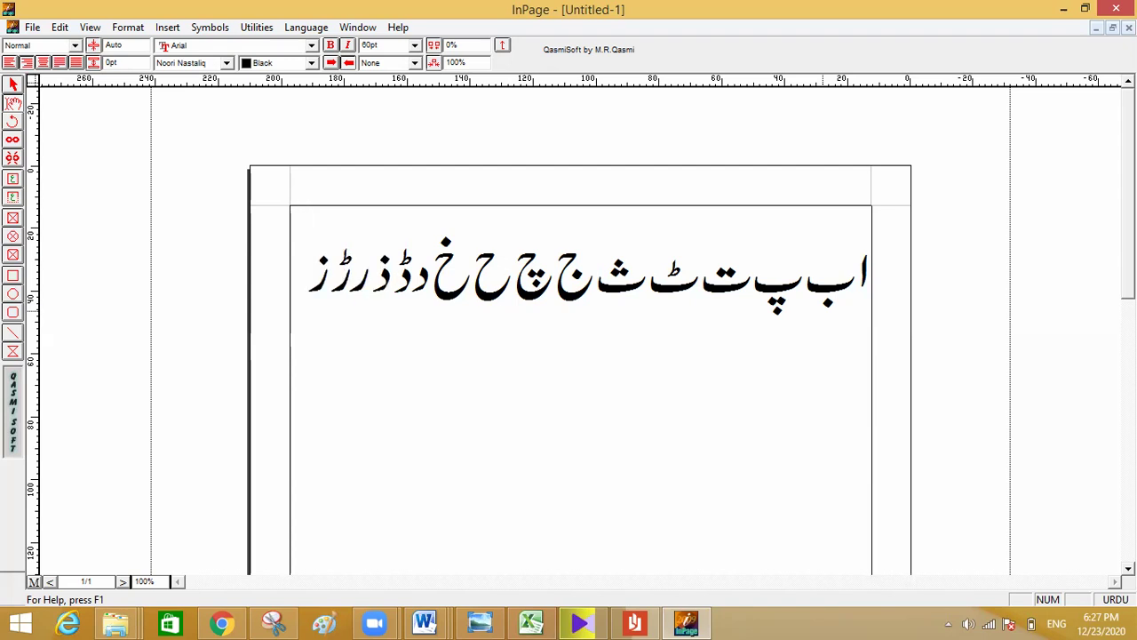
text(ژ)
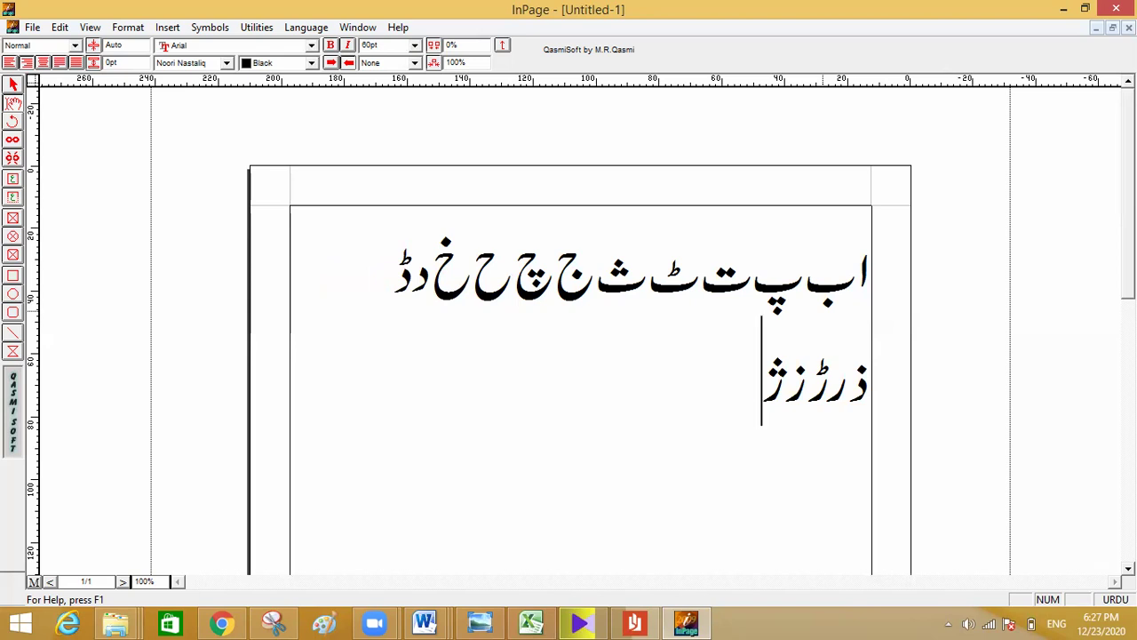
Add the letters "س ش ص ض" after "ژ", spaced so that they do not join
text(س)
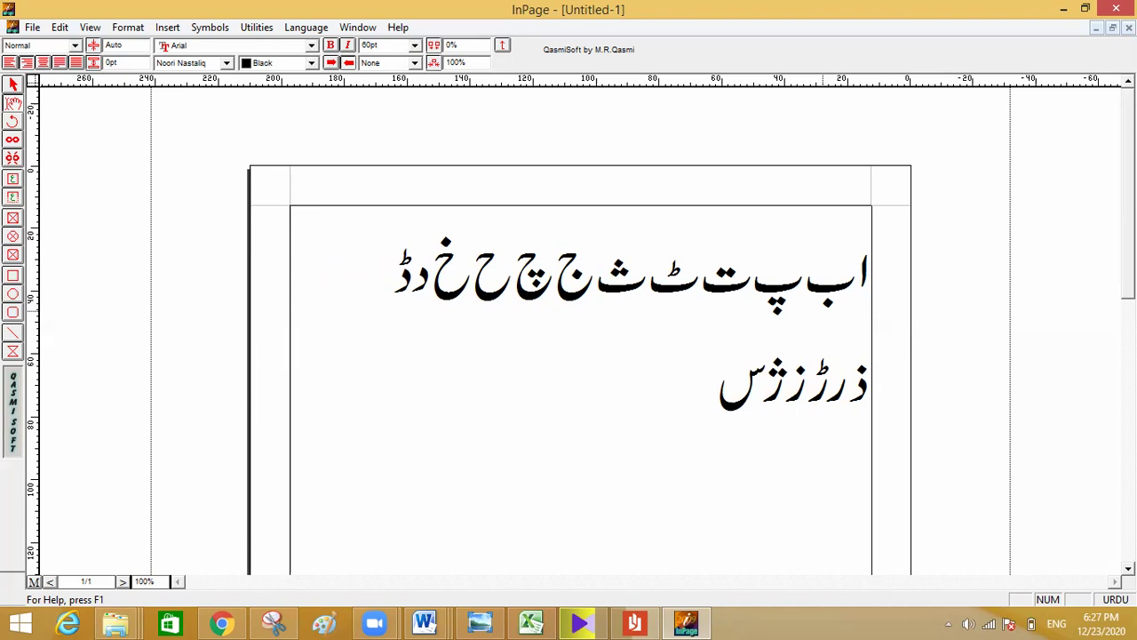
text(ش)
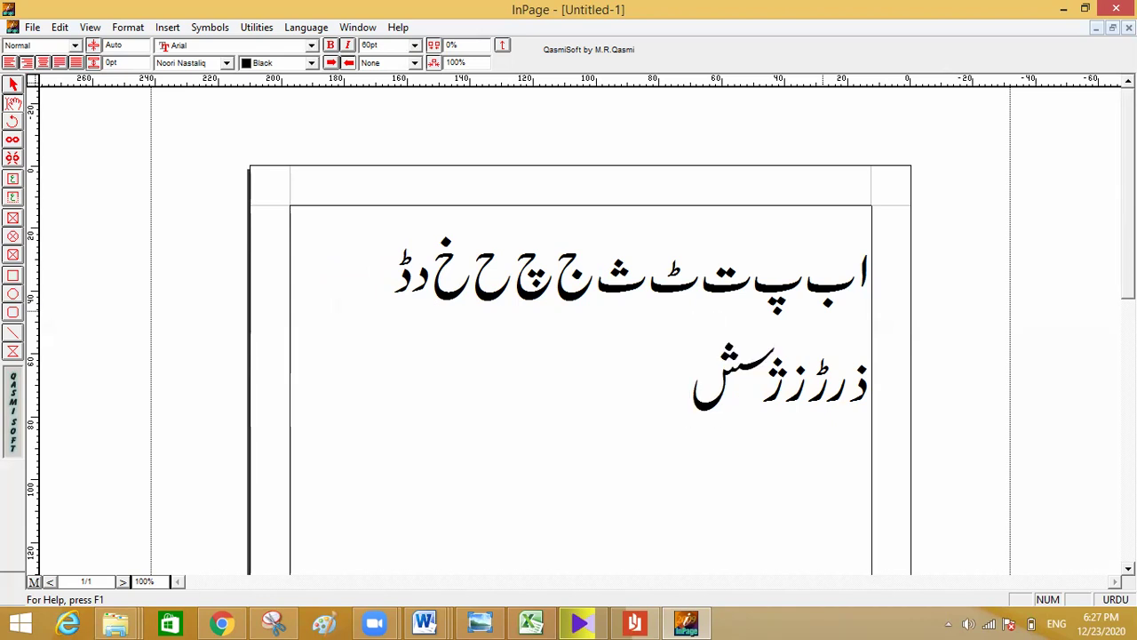
key(BackSpace)
text(ش )
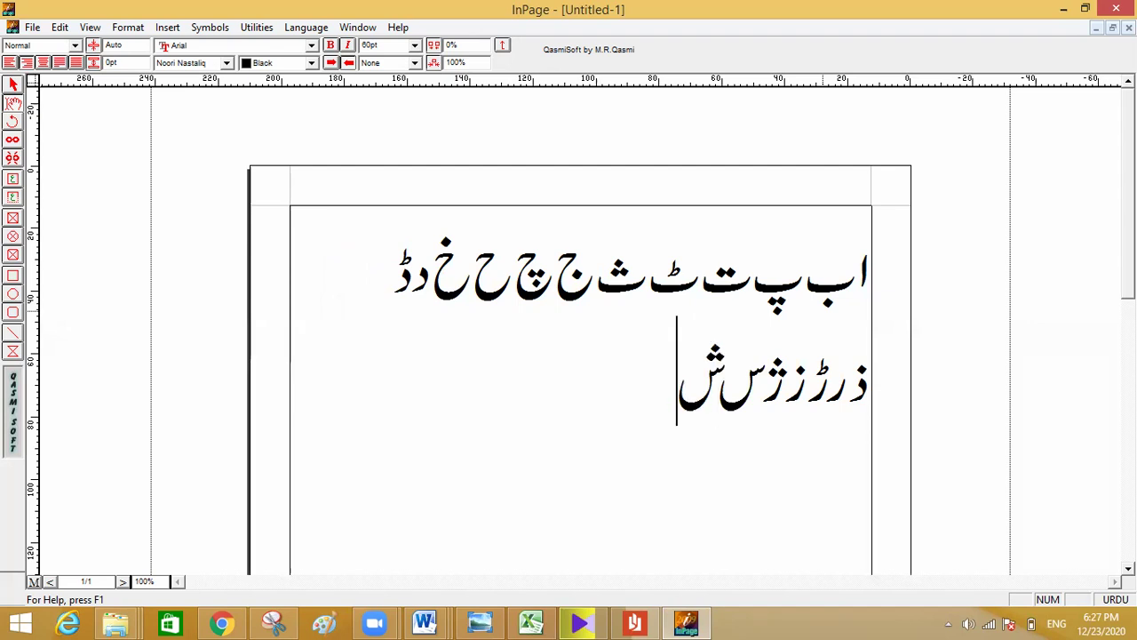
text(ص)
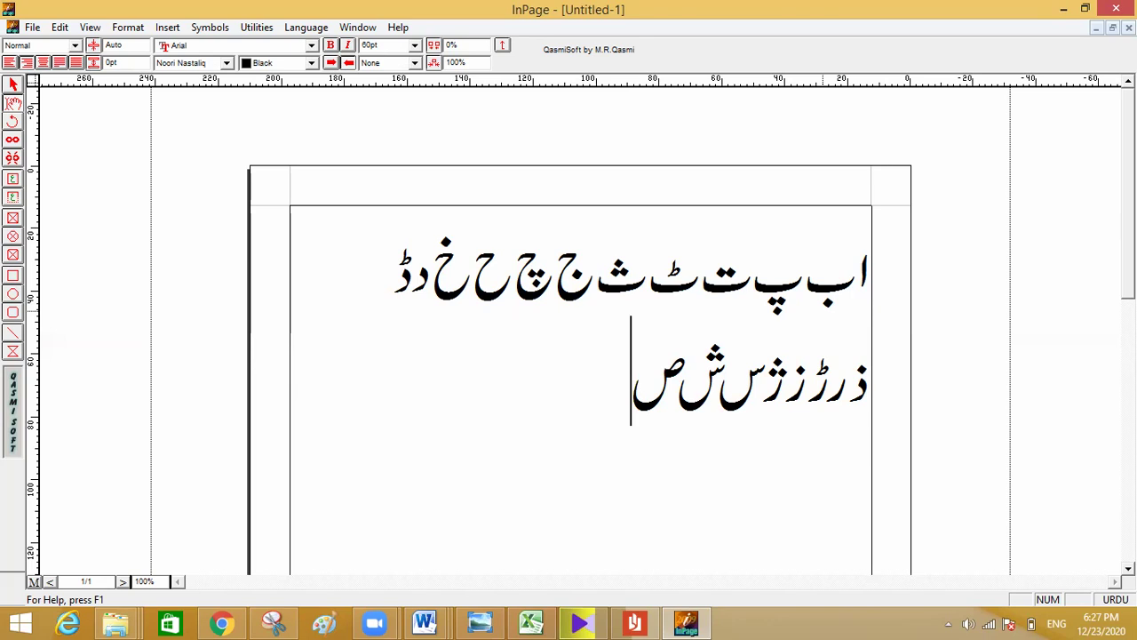
text(ض)
key(BackSpace)
text(ض)
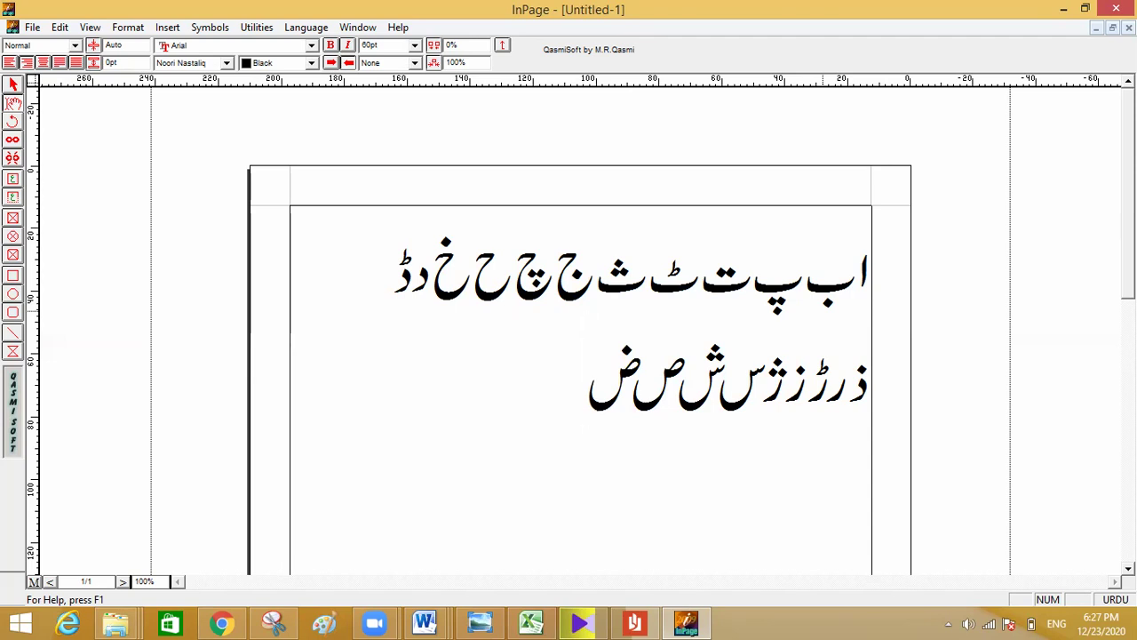
Continue the second line with the unjoined letters "ط ظ ع غ"
text(ط)
key(BackSpace)
text(طط)
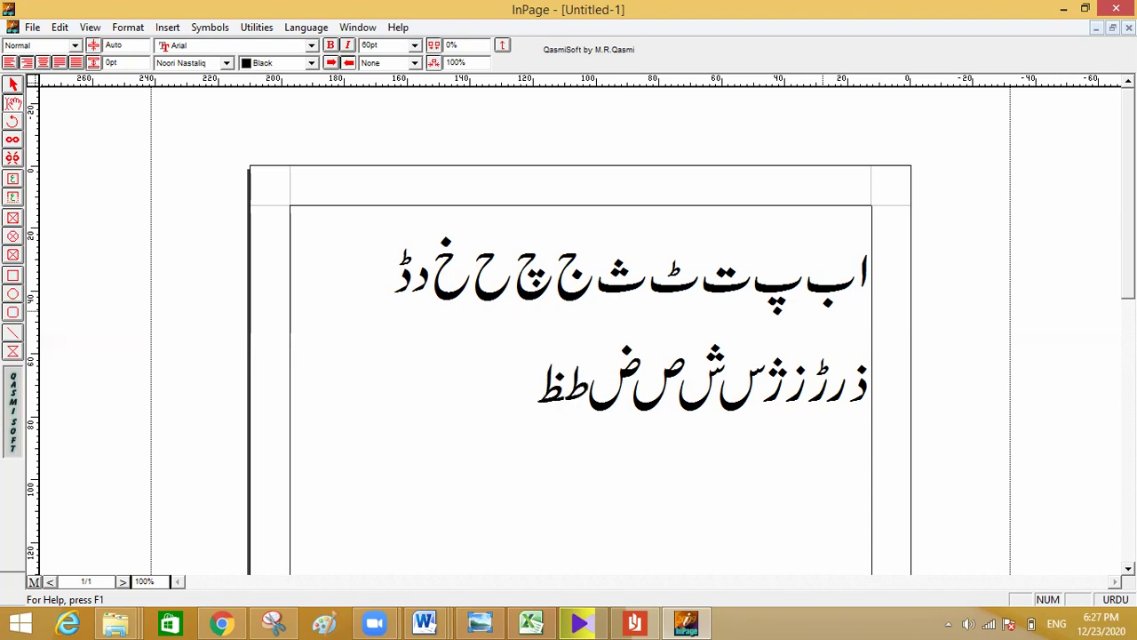
key(BackSpace)
text(ظ )
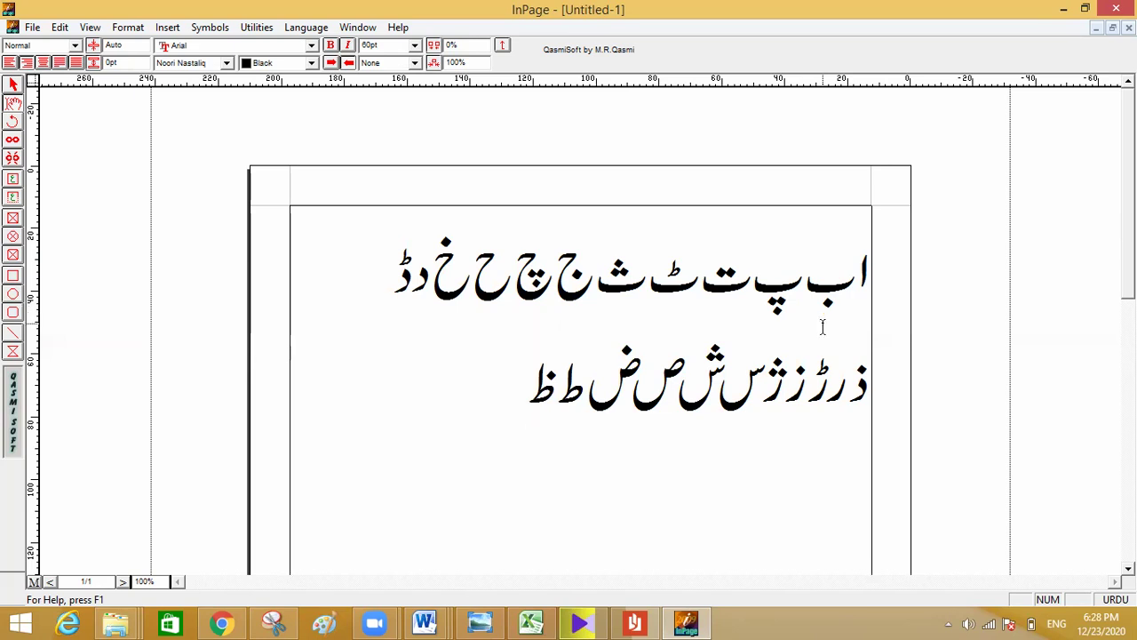
text(ع)
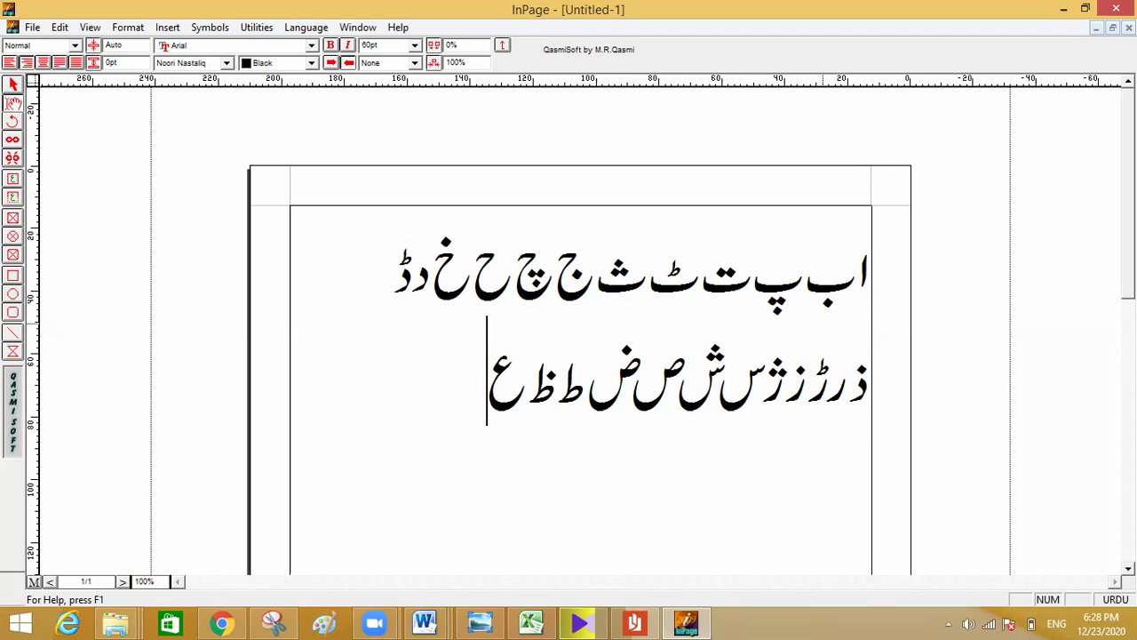
text(غ)
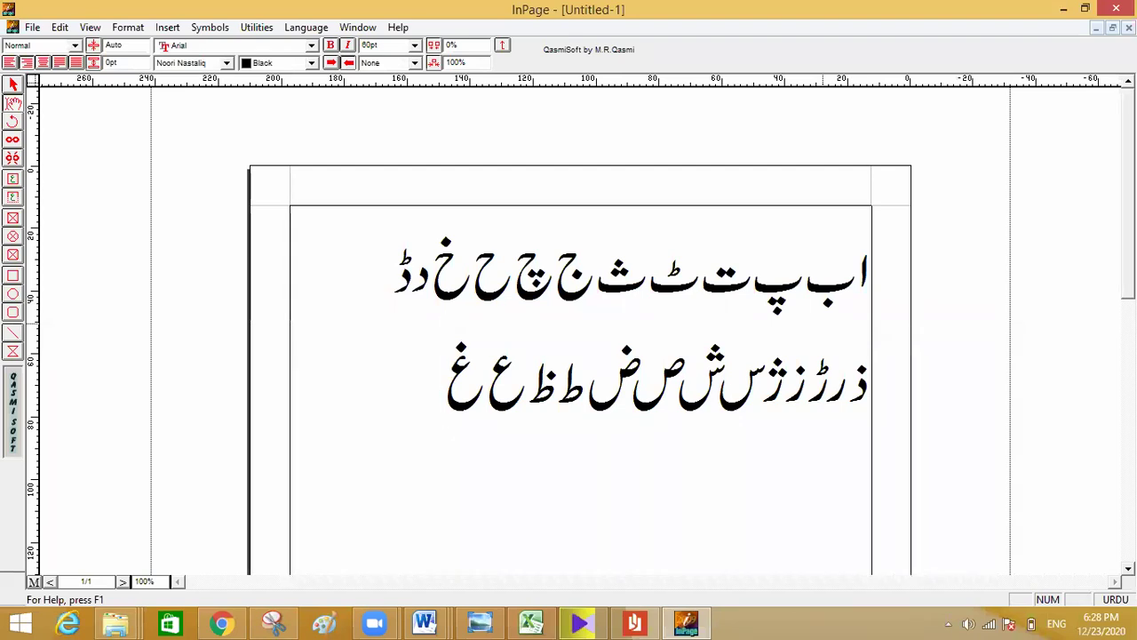
Complete the second line with the separate letters "ف ق ک"
text(ف)
key(BackSpace)
text(ف )
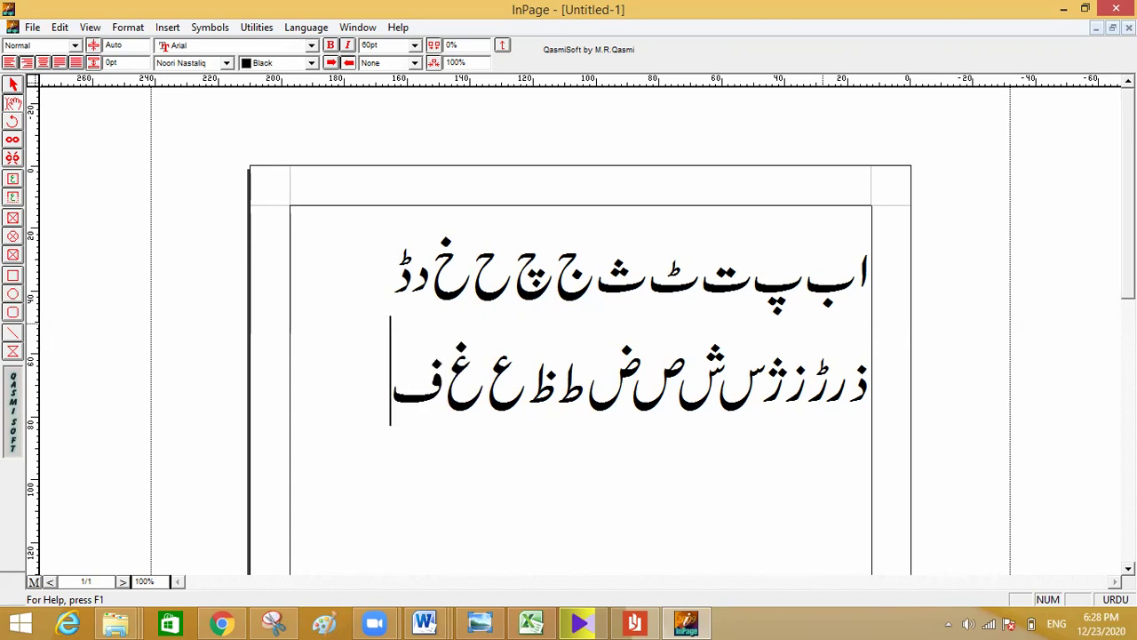
text(ق )
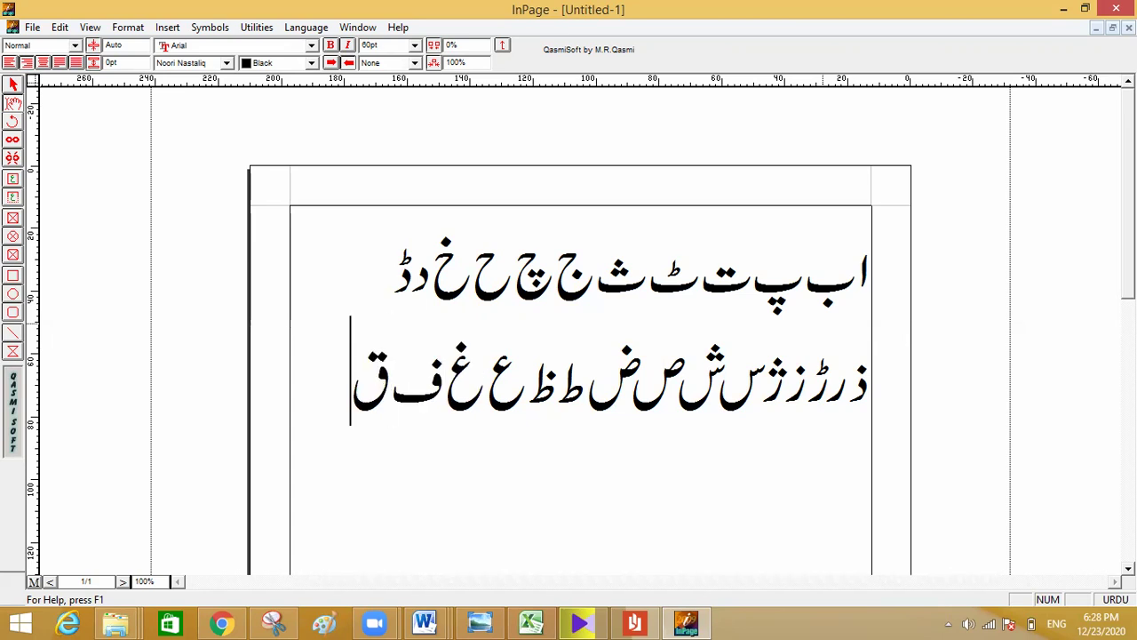
text(ک)
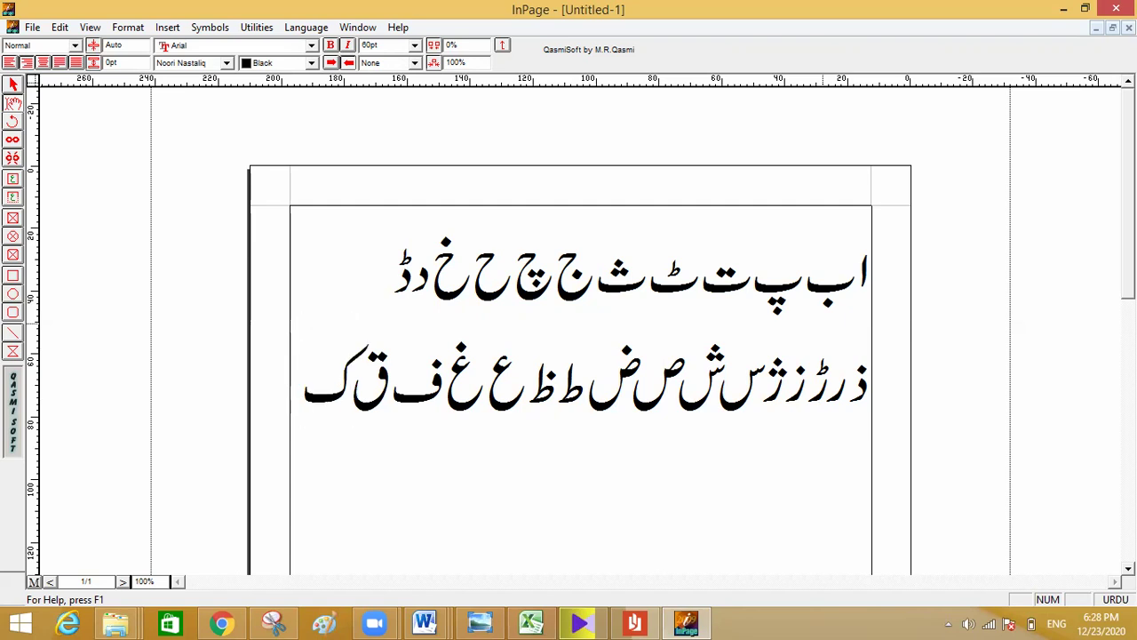
Start a third line and enter the separate letters "گ ل م ن و"
key(Return)
text(گ )
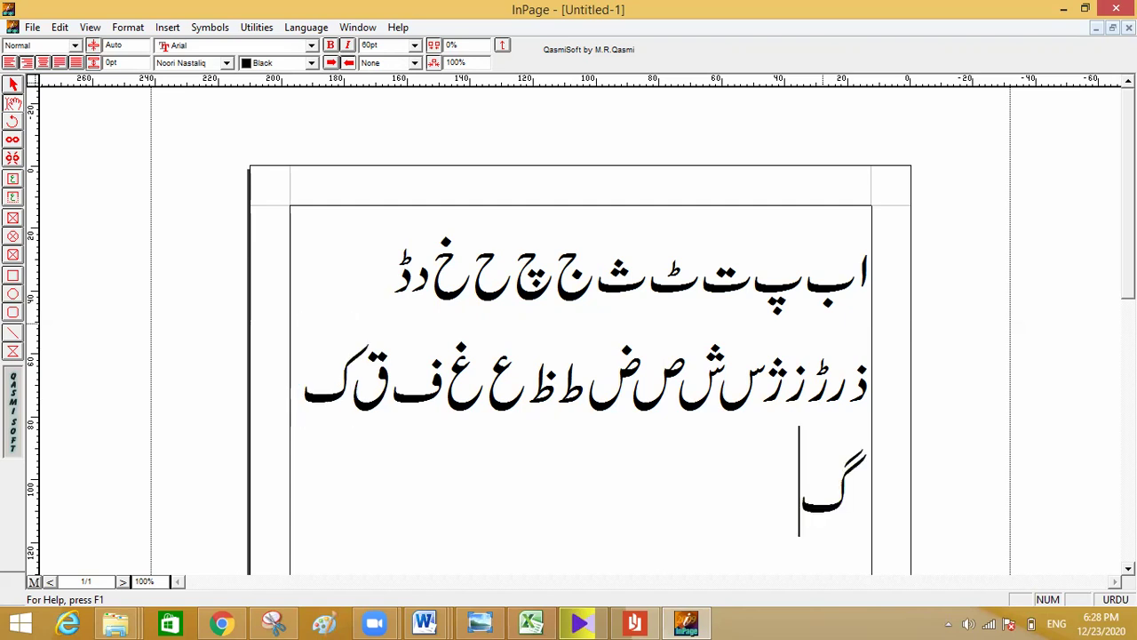
text(ل)
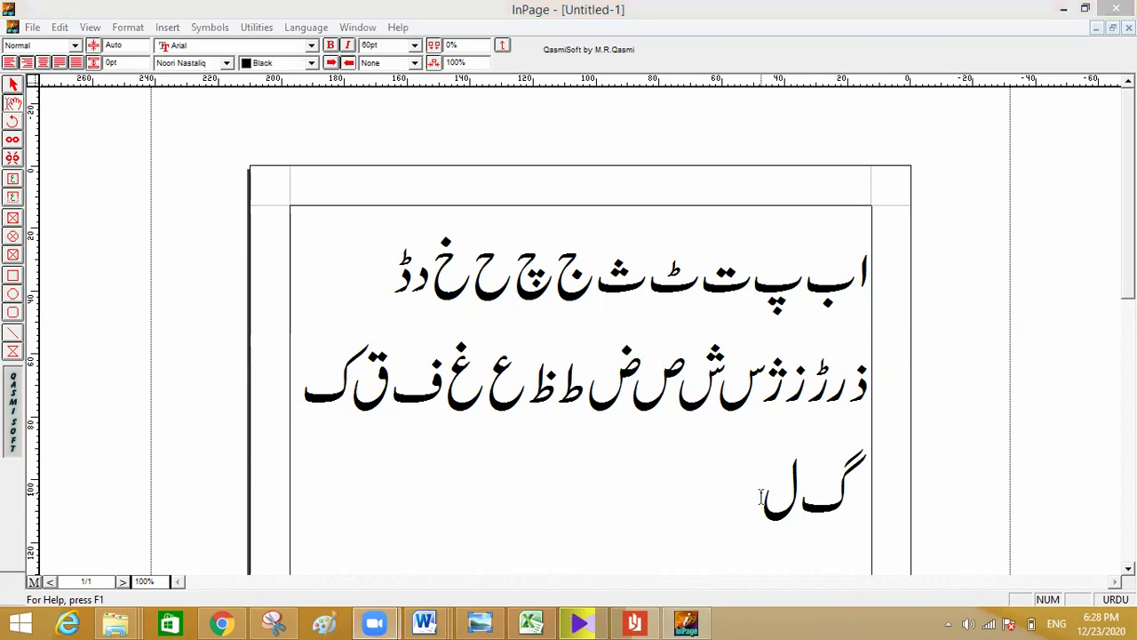
text(م)
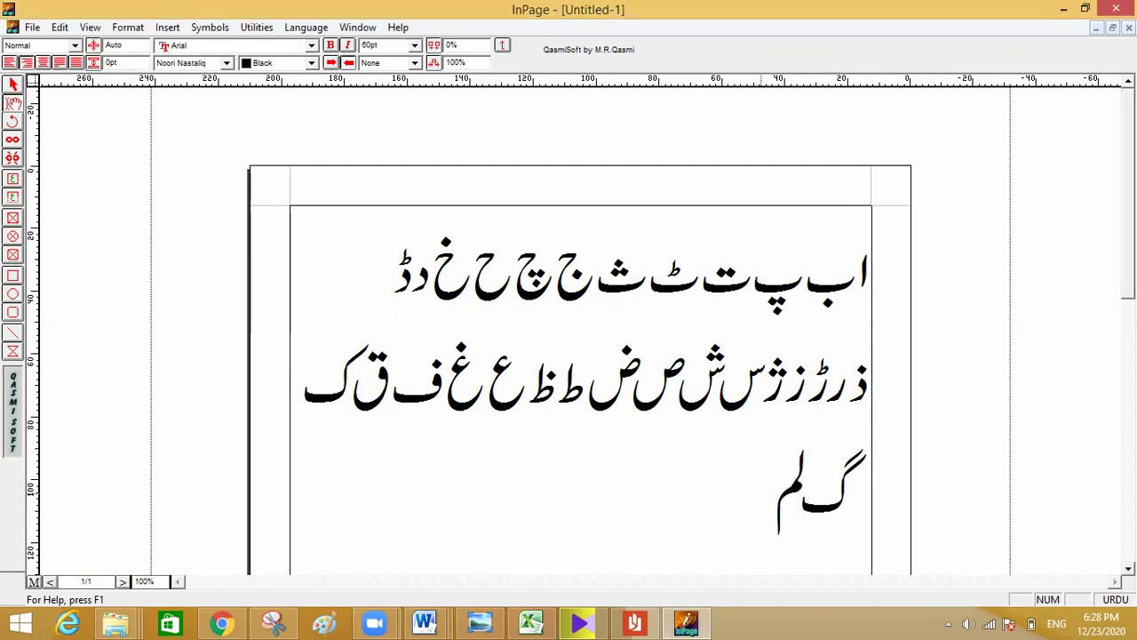
key(BackSpace)
text(م )
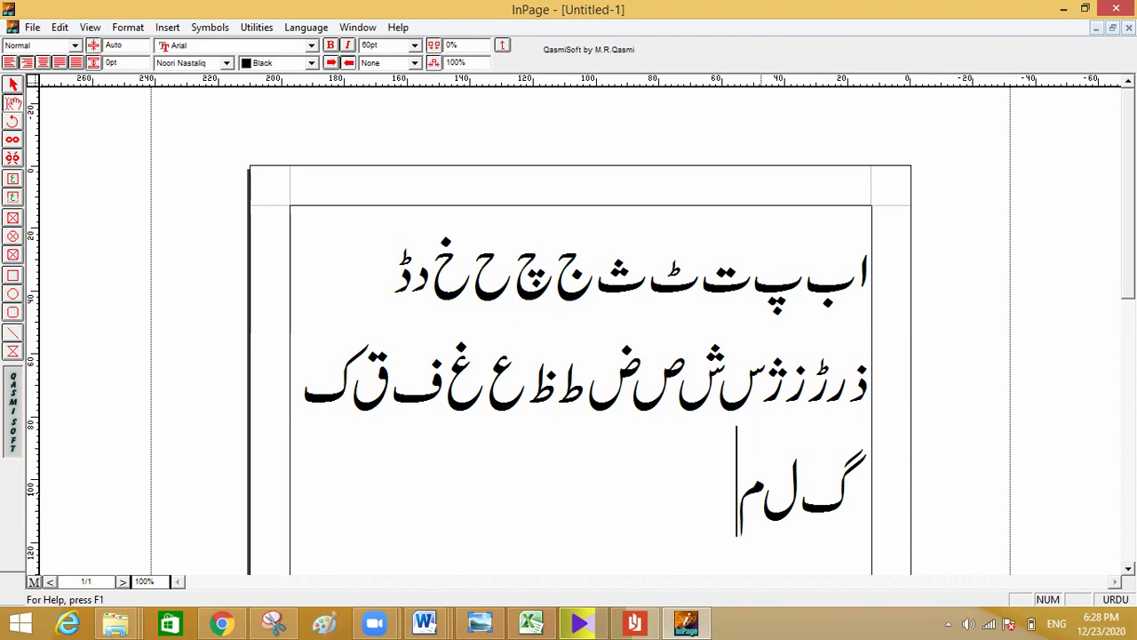
text(ن و)
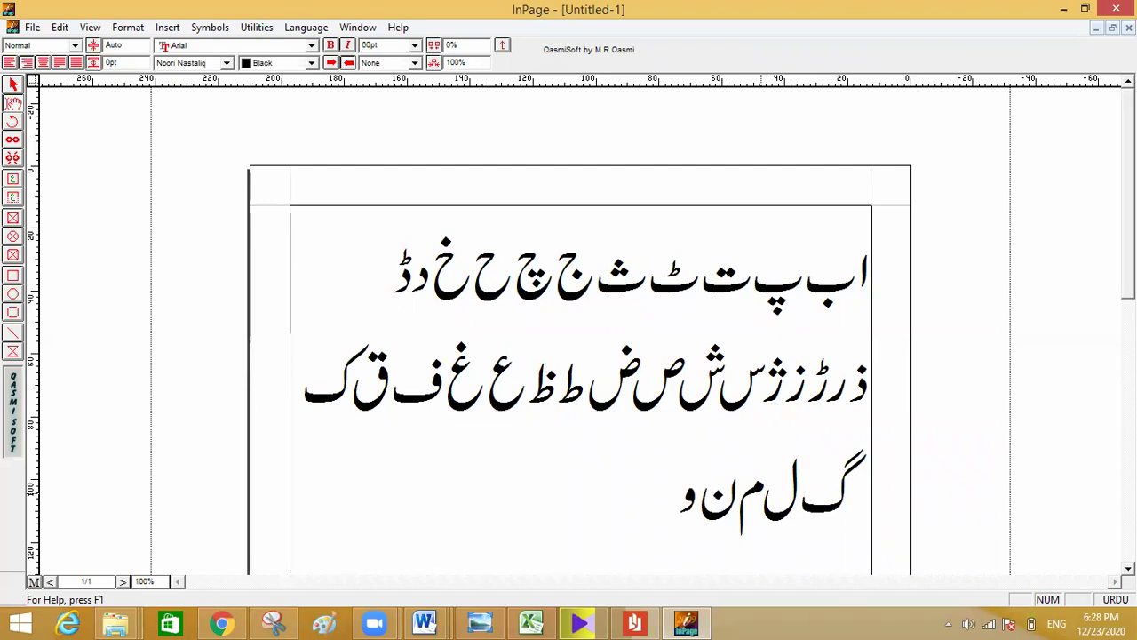
Add the letters "ہ ی" after "و", using the round "ہ" instead of "ھ"
text(ه)
key(BackSpace)
text(ھ)
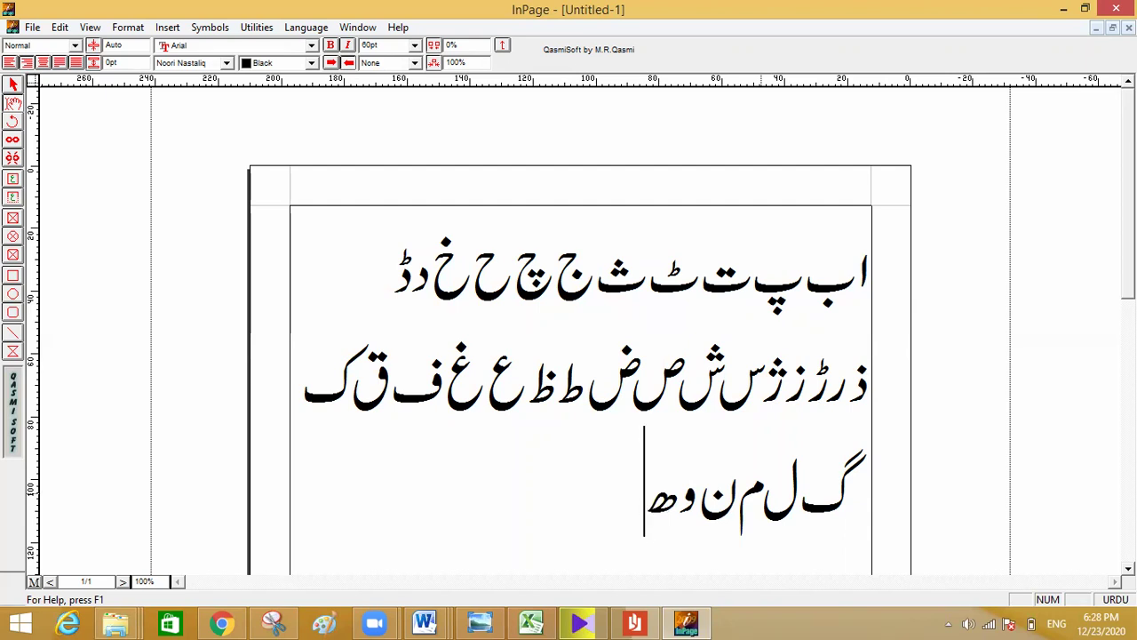
key(BackSpace)
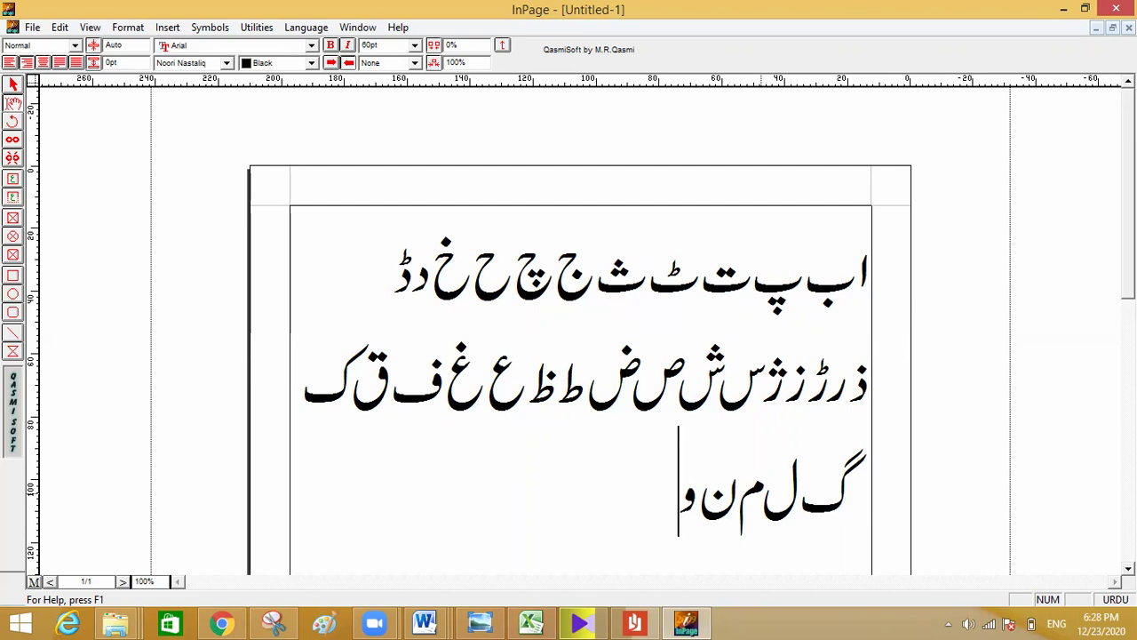
text(ہ)
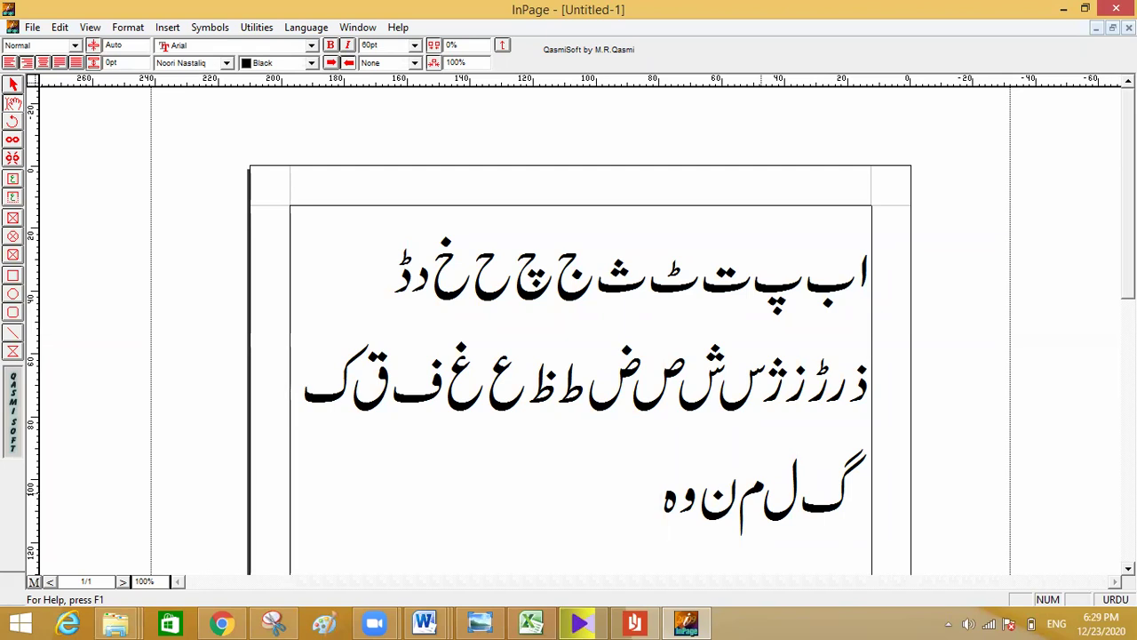
text(ی)
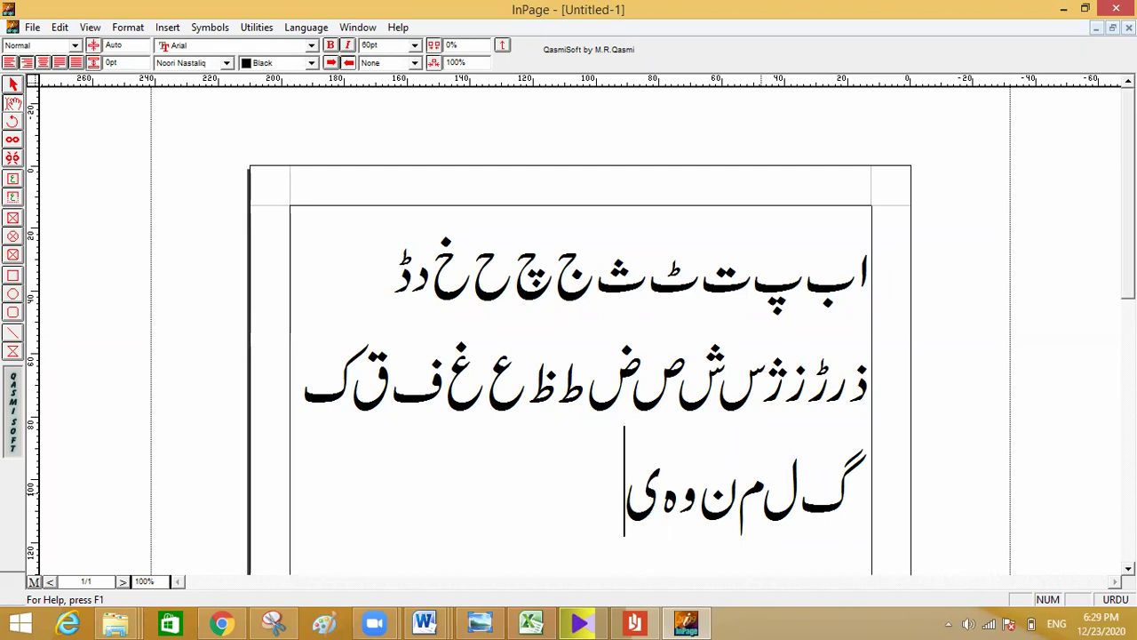
Replace the final "ی" on the third line with the separate letters "ء ی ے" to finish the alphabet
key(BackSpace)
text(ء)
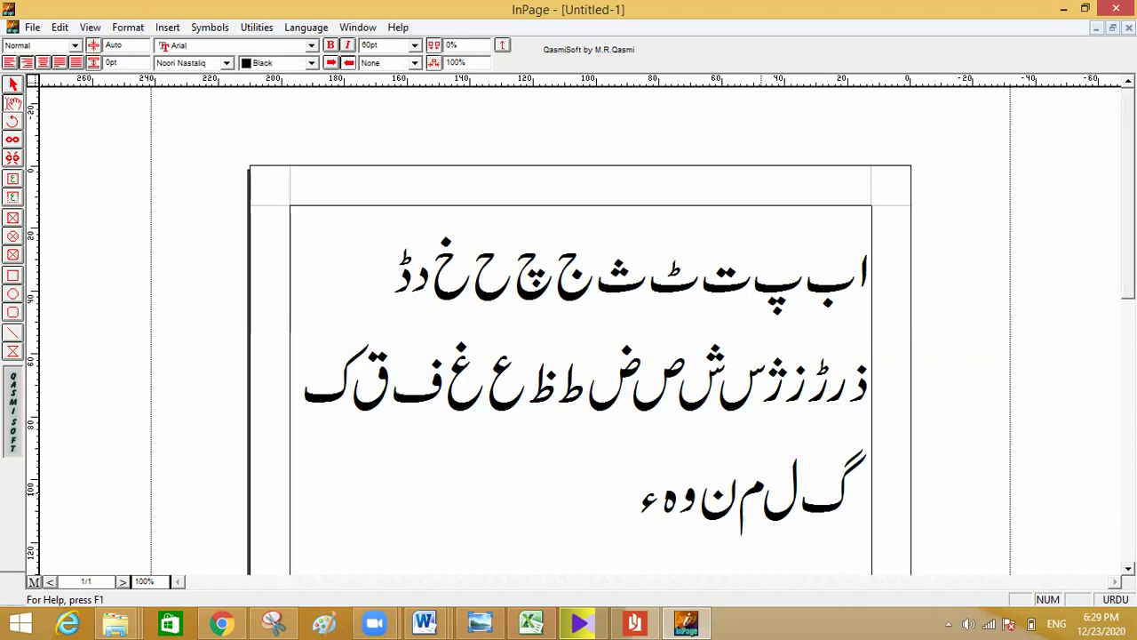
key(BackSpace)
text(ئ)
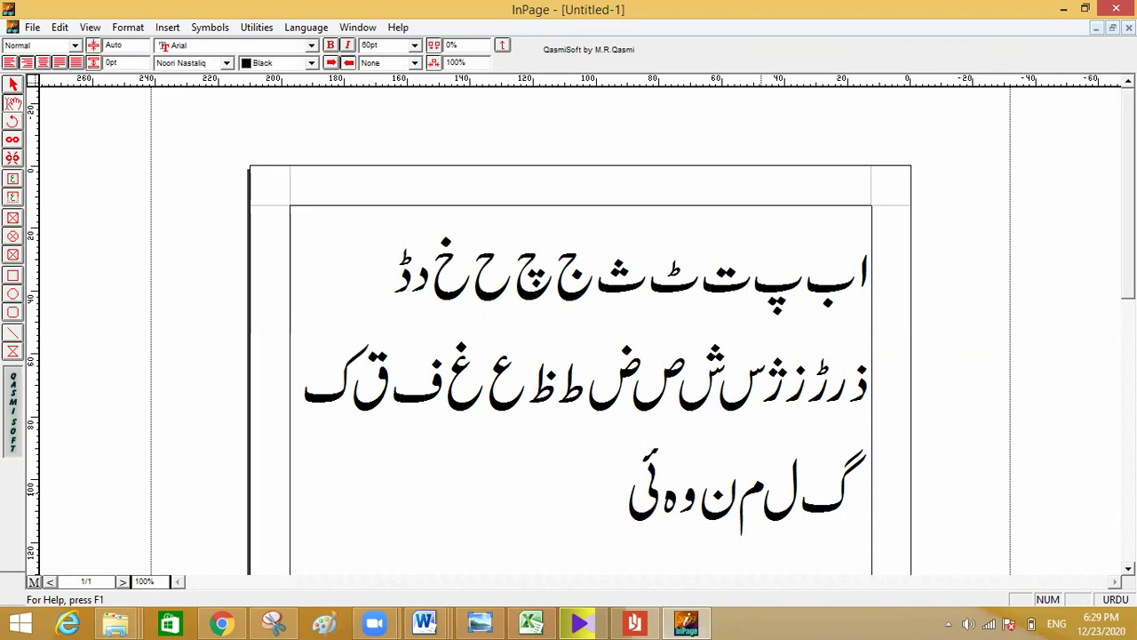
key(BackSpace)
text(ء ی ے)
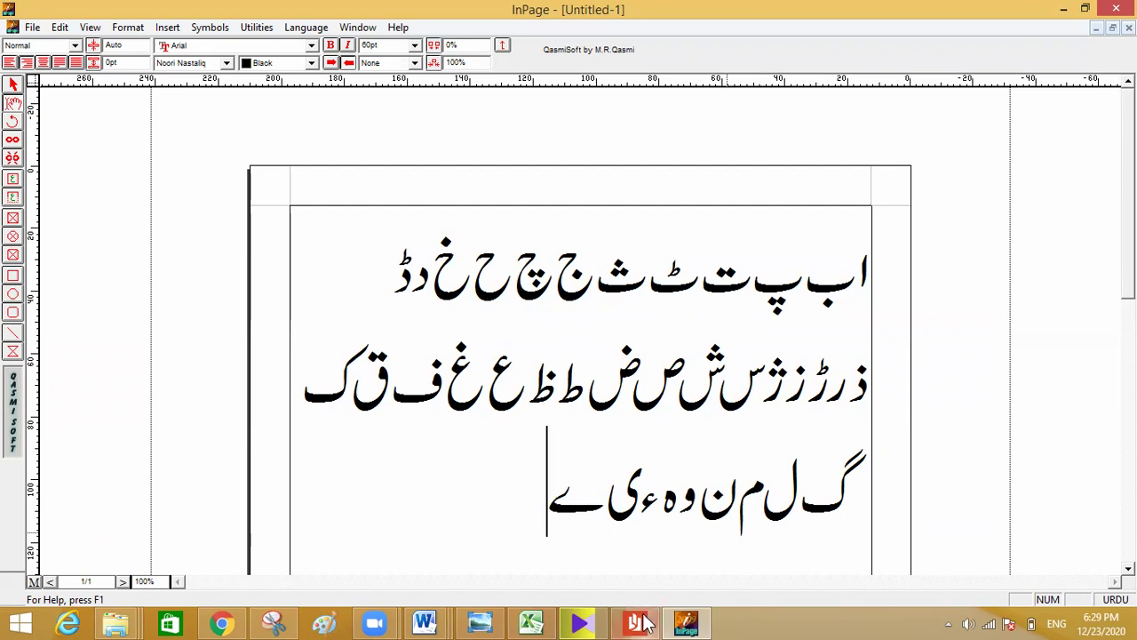
Review the phonetic key chart in the Word document "Inpage file" down to its last row, and return to InPage
click(432, 622)
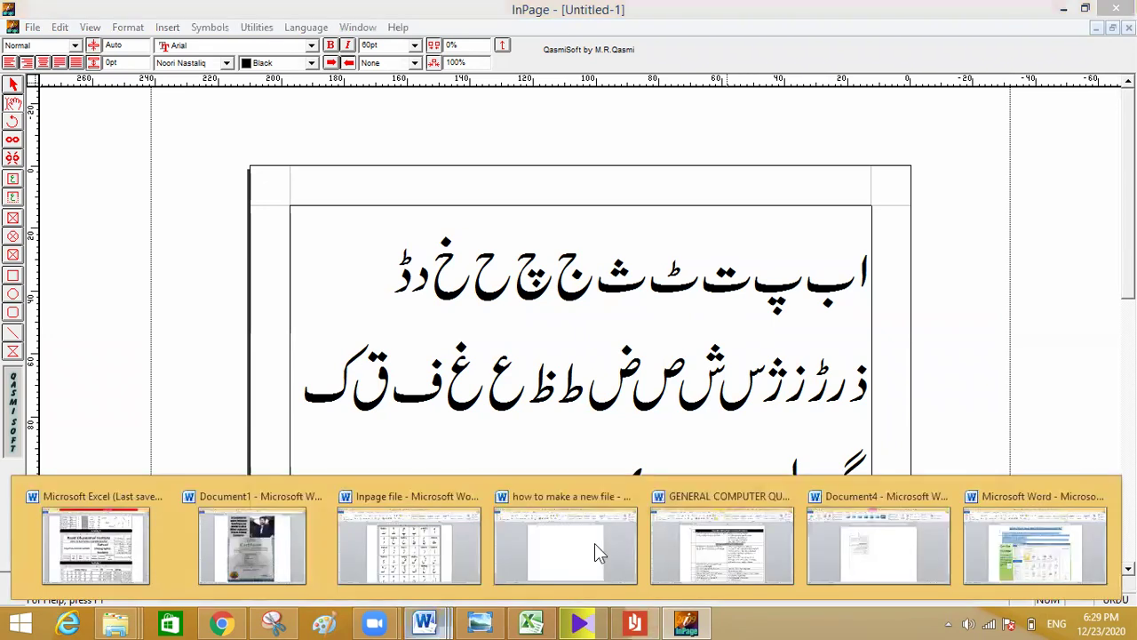
click(401, 562)
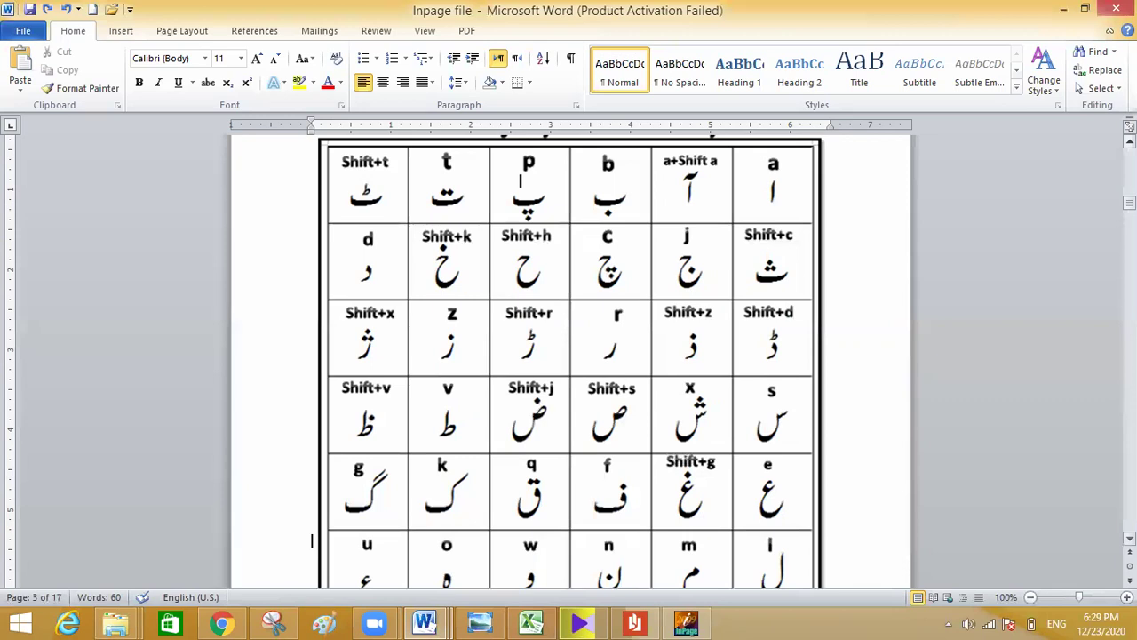
scroll(569, 356, down, 2)
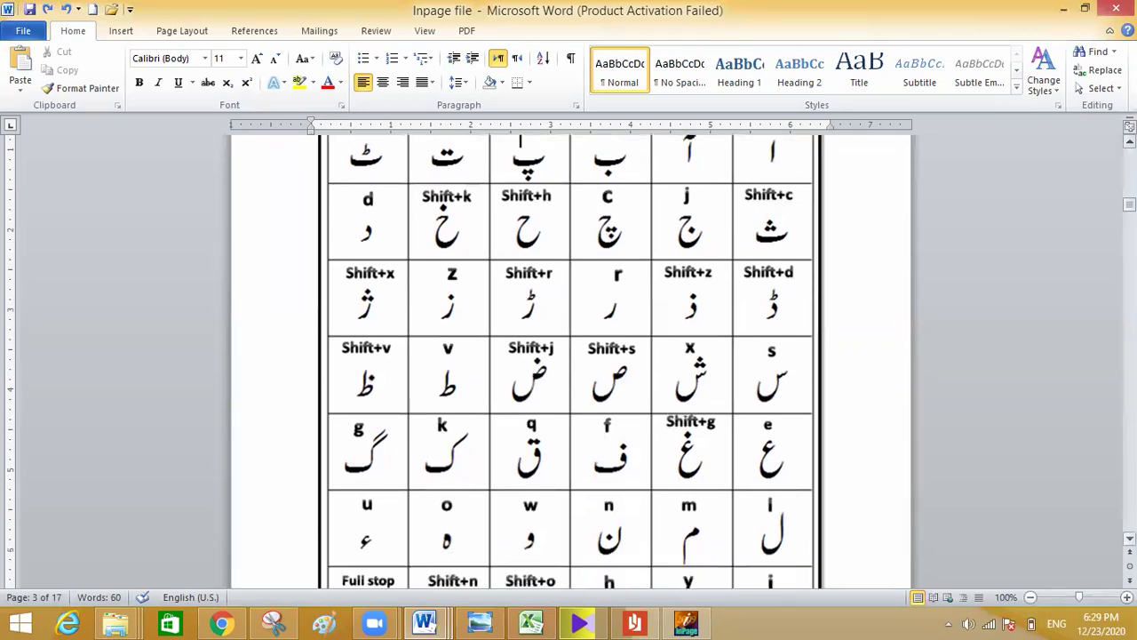
scroll(569, 355, down, 2)
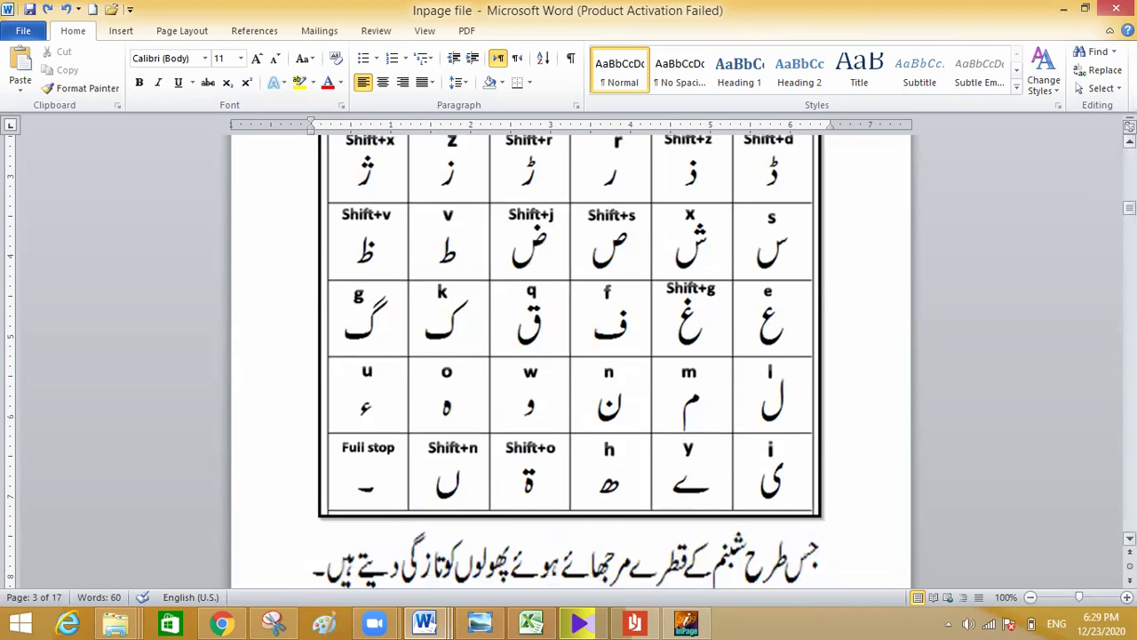
scroll(313, 367, up, 3)
scroll(568, 356, up, 2)
click(689, 622)
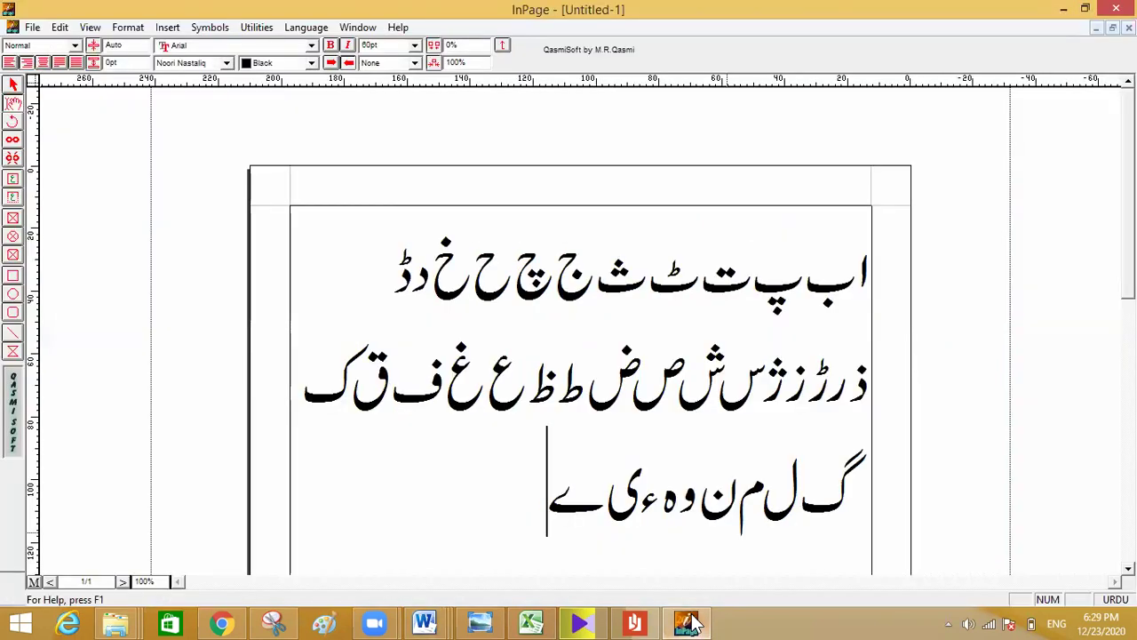